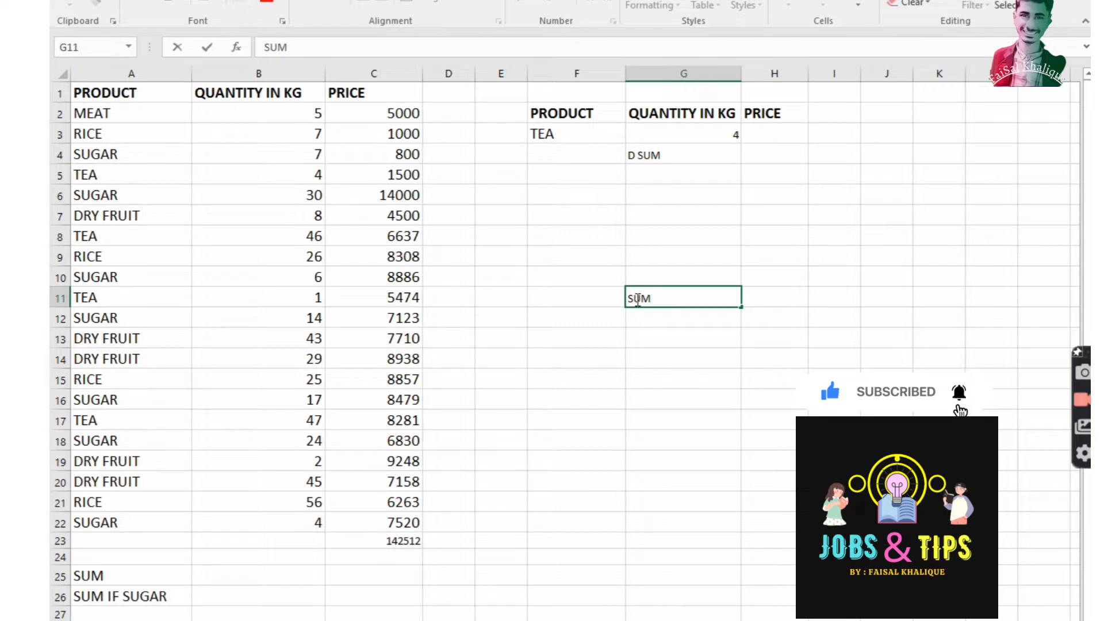
Enter the labels SUM, SUM IF and D SUM in cells G11, G12 and G13.
{"action": "key", "text": "Return"}
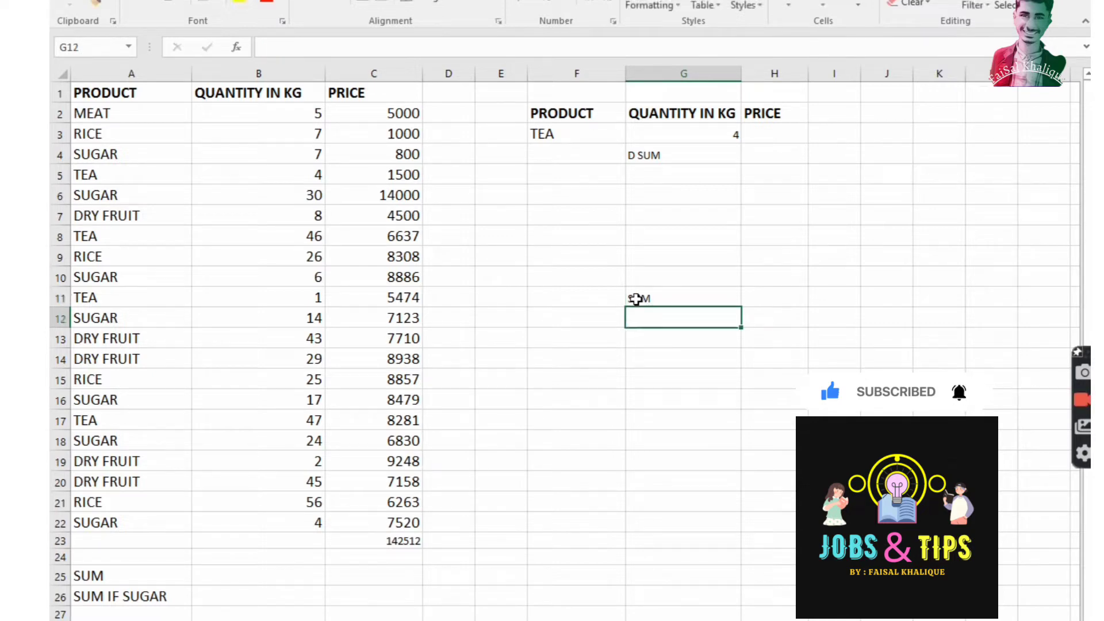
{"action": "type", "text": "SUM IF"}
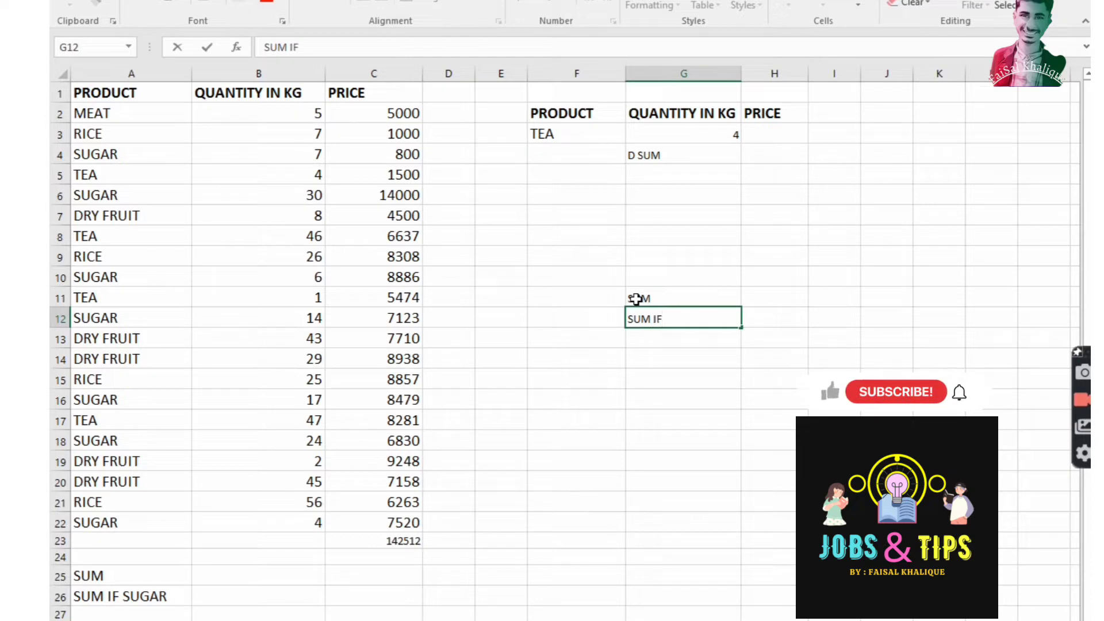
{"action": "key", "text": "Return"}
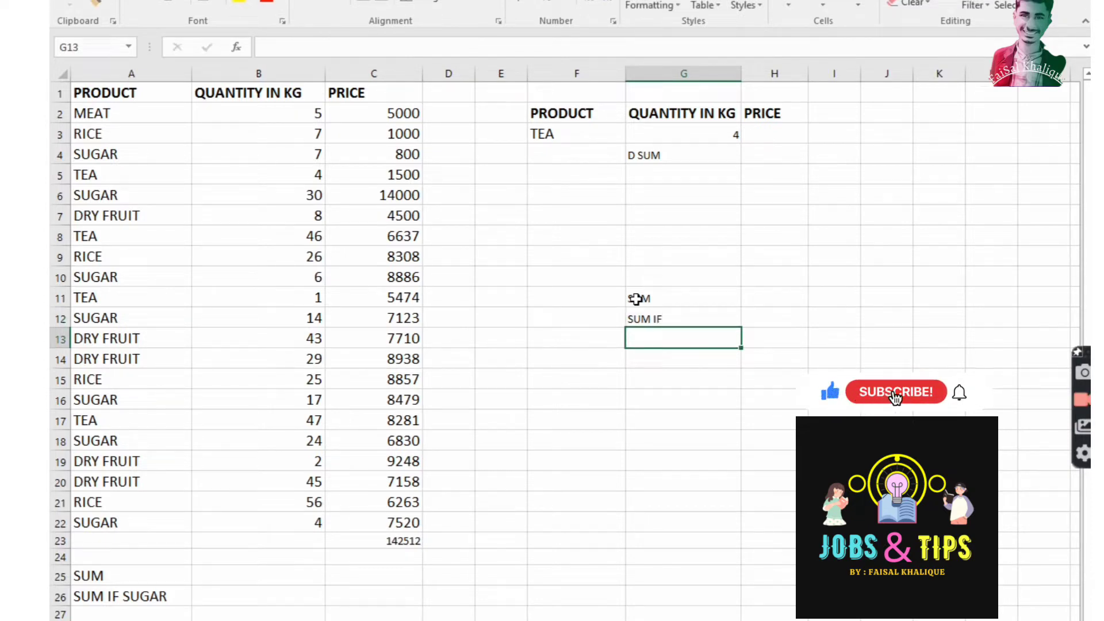
{"action": "type", "text": "D SUM"}
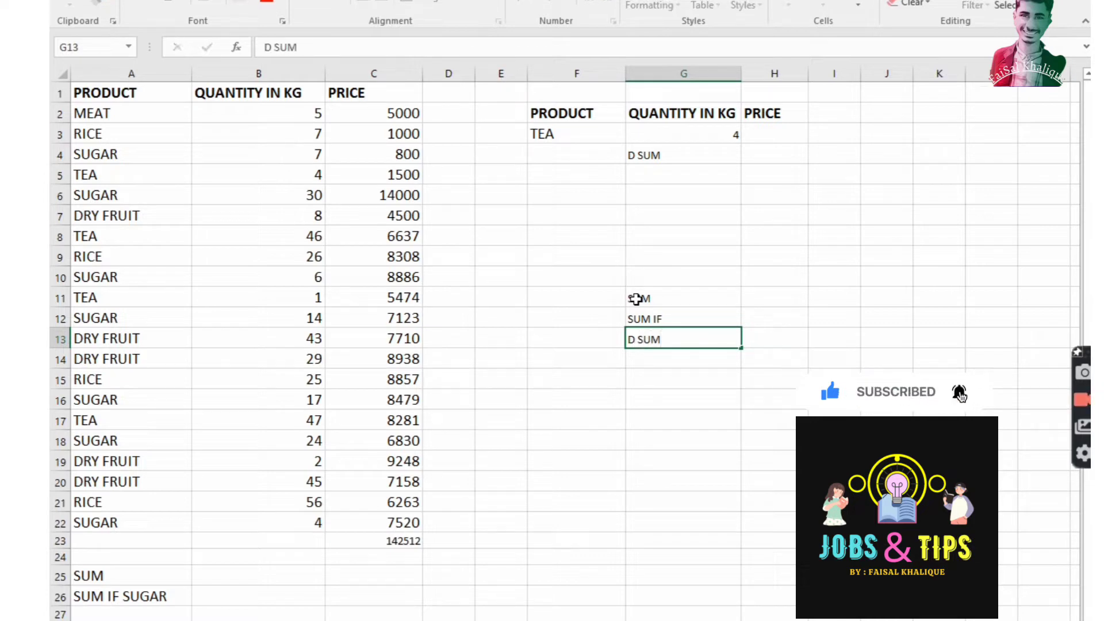
{"action": "key", "text": "Return"}
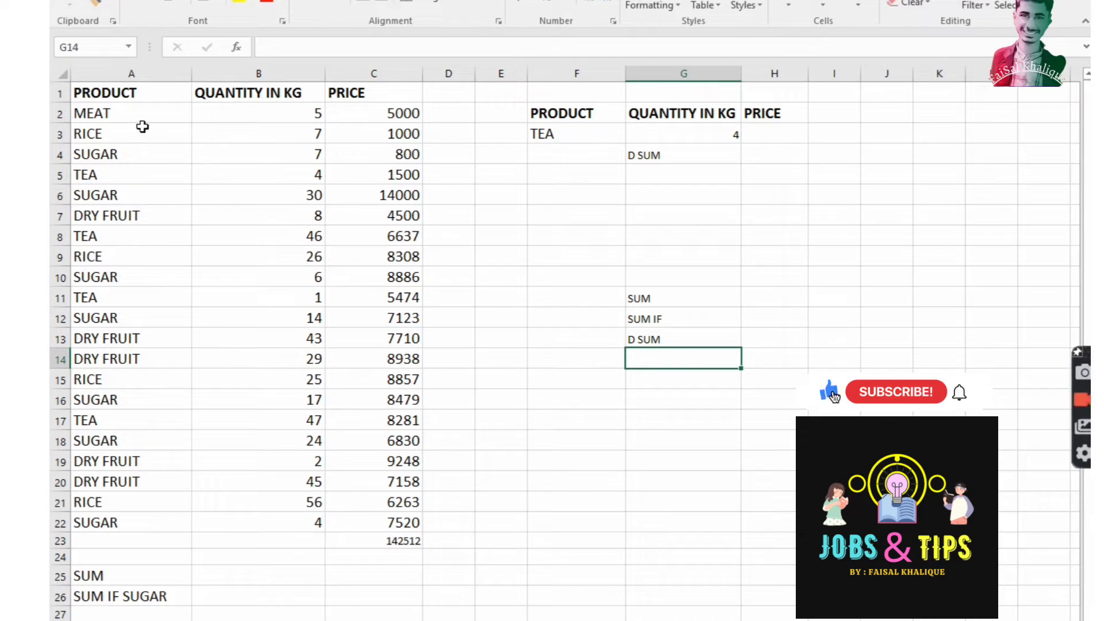
{"action": "left_click_drag", "start_coordinate": [122, 116], "coordinate": [145, 361]}
{"action": "left_click", "coordinate": [255, 109]}
{"action": "left_click_drag", "start_coordinate": [255, 109], "coordinate": [310, 115]}
{"action": "left_click_drag", "start_coordinate": [378, 110], "coordinate": [394, 196]}
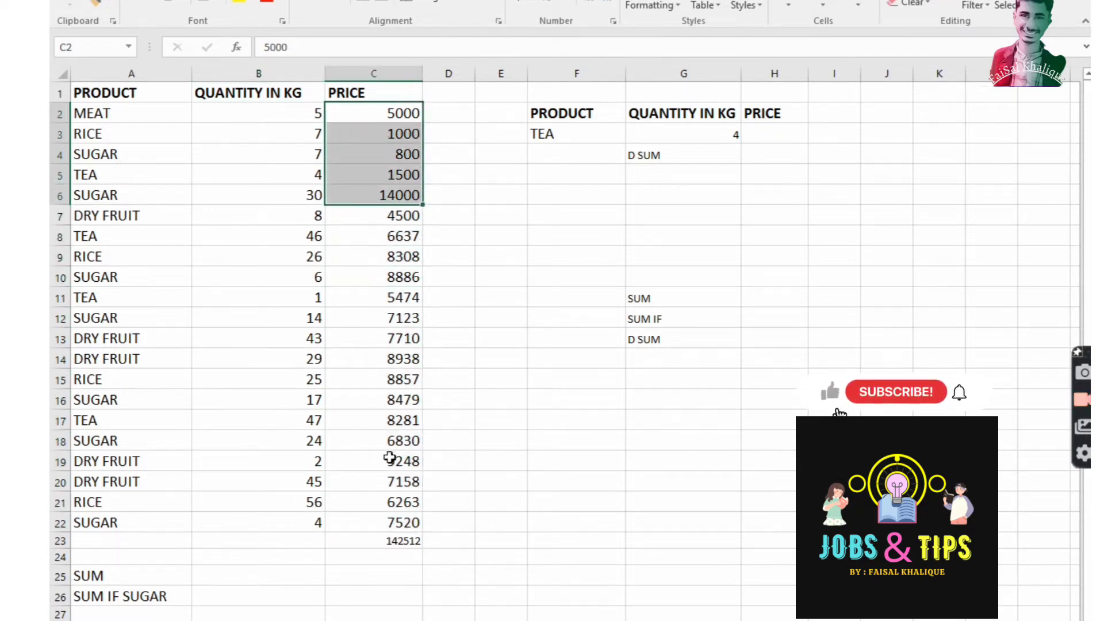
Clear the total in cell C23 directly below the price column.
{"action": "left_click", "coordinate": [387, 542]}
{"action": "key", "text": "ctrl+z"}
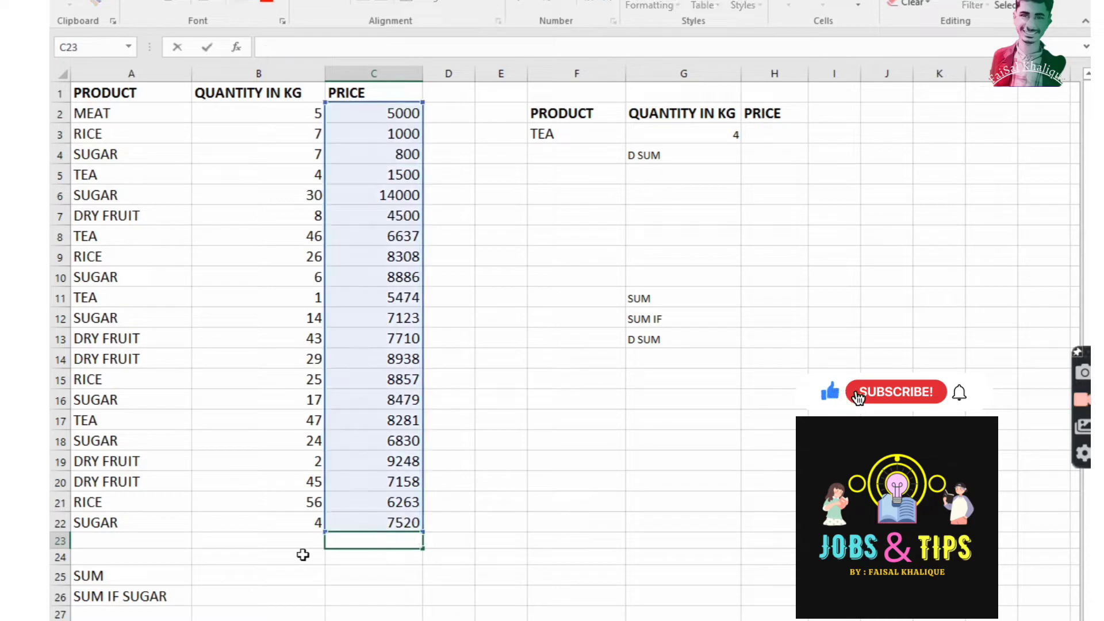
{"action": "left_click", "coordinate": [301, 554]}
Total the quantities in cell B25 with the SUM function over B2:B22.
{"action": "left_click", "coordinate": [240, 576]}
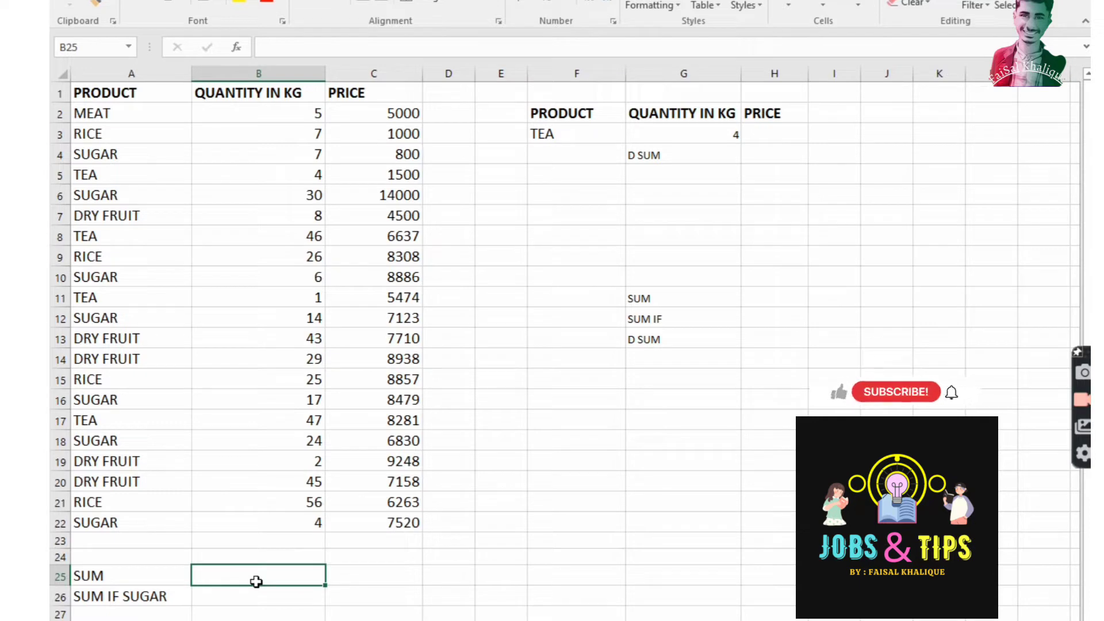
{"action": "type", "text": "=SUM"}
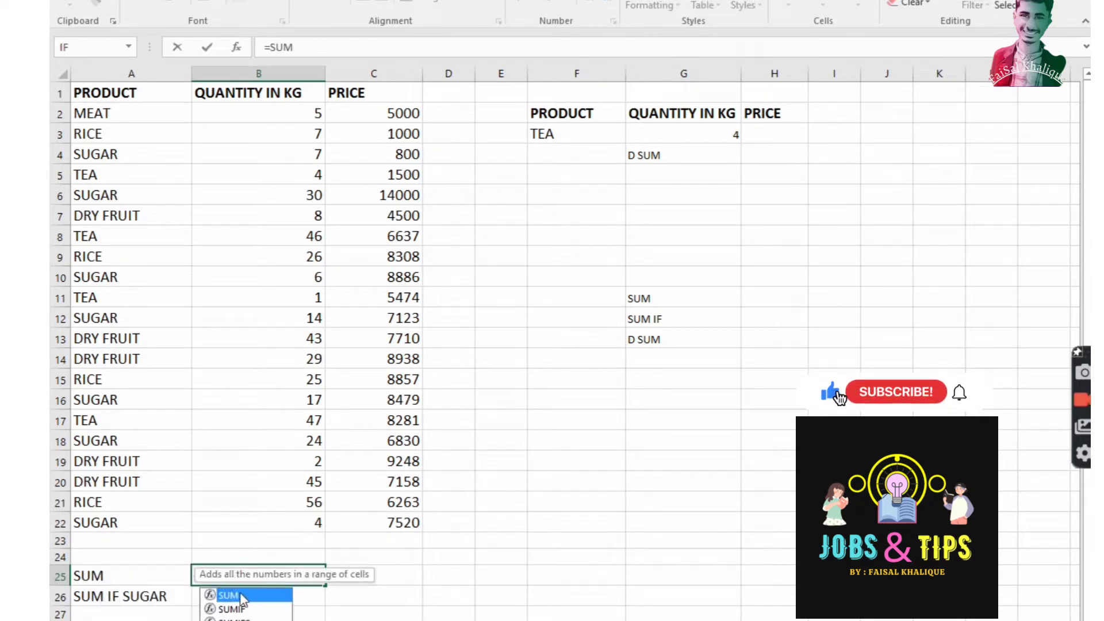
{"action": "double_click", "coordinate": [236, 595]}
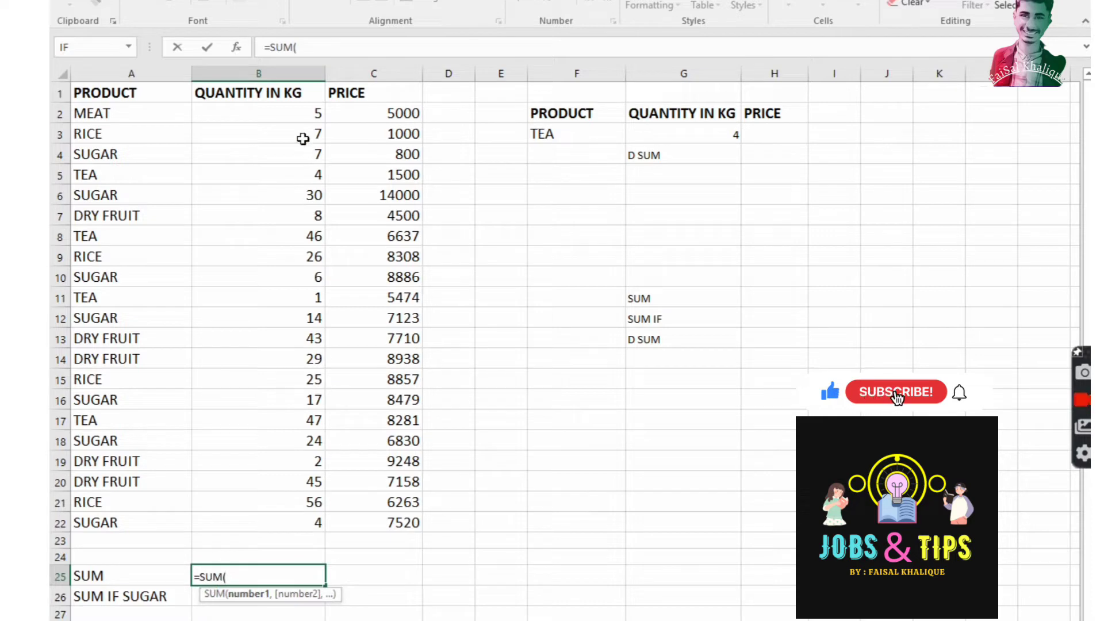
{"action": "left_click_drag", "start_coordinate": [291, 110], "coordinate": [258, 515]}
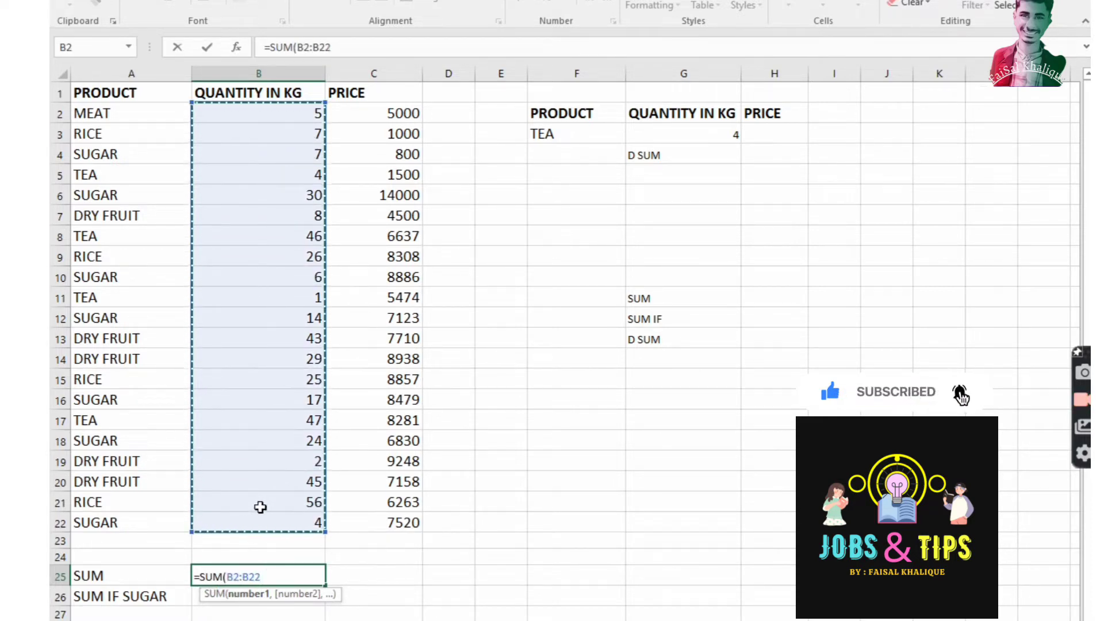
{"action": "key", "text": "Return"}
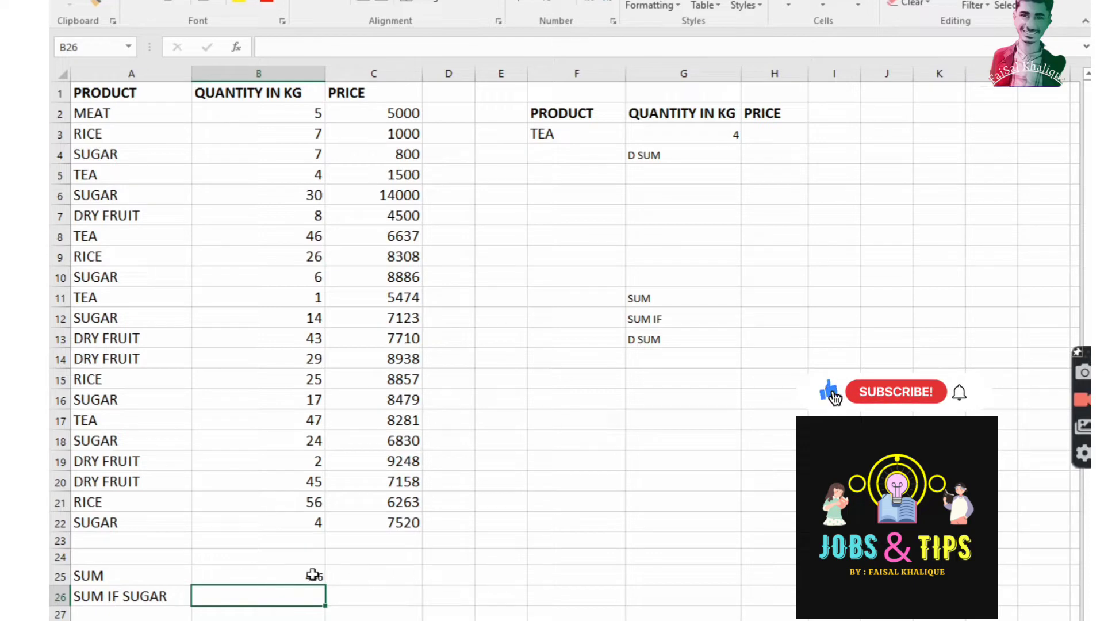
Replace the quantity total in cell B25 with the text "ALT AND =".
{"action": "left_click", "coordinate": [305, 572]}
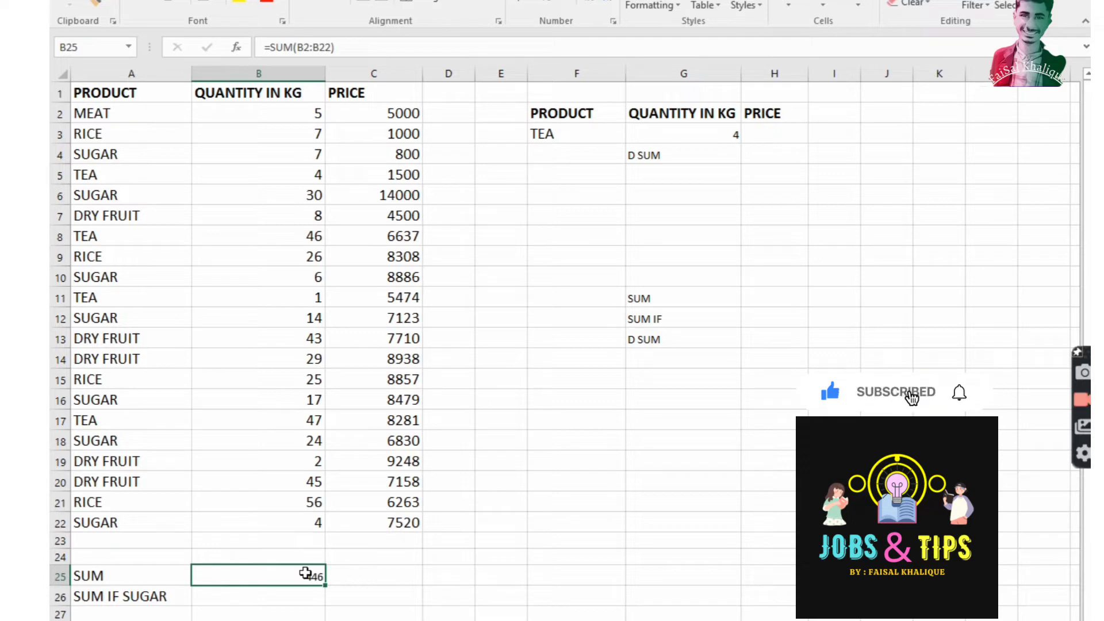
{"action": "double_click", "coordinate": [305, 572]}
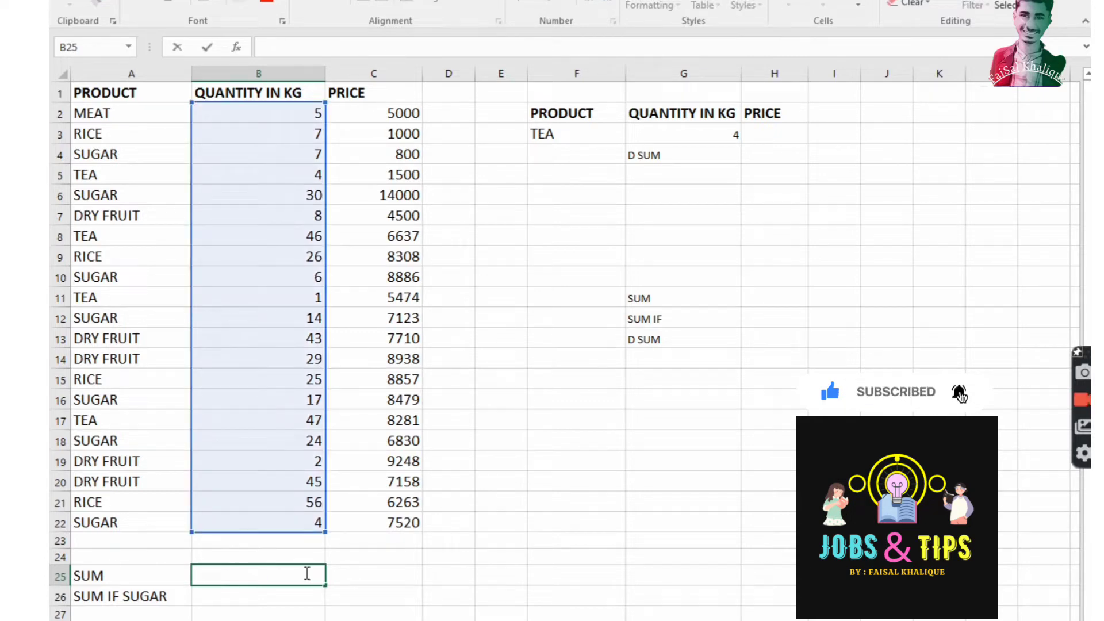
{"action": "type", "text": "AL"}
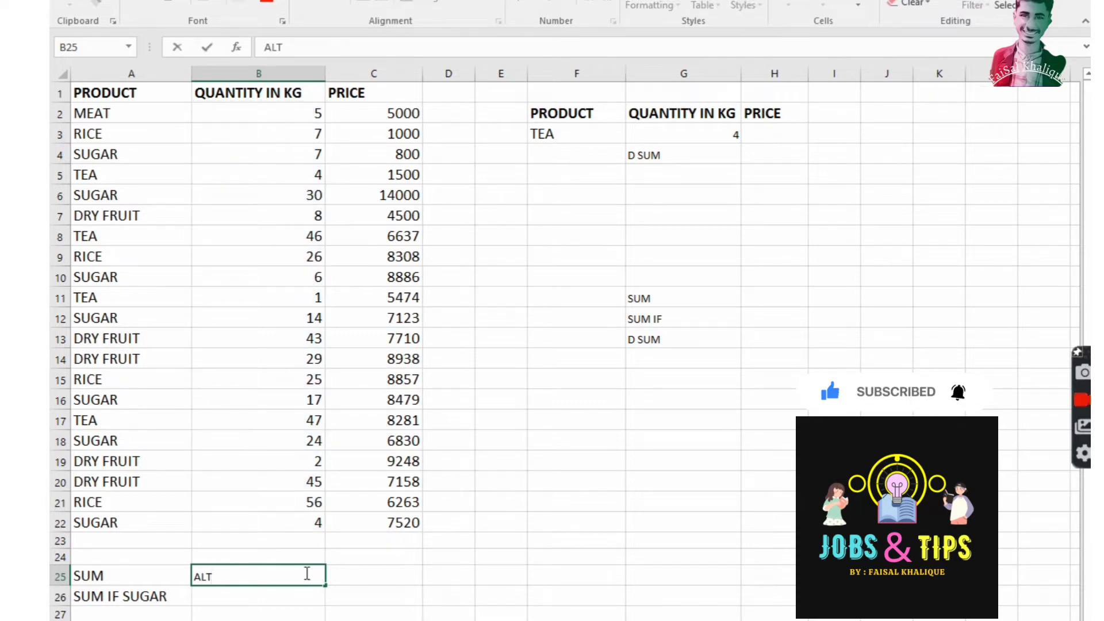
{"action": "type", "text": "T AN"}
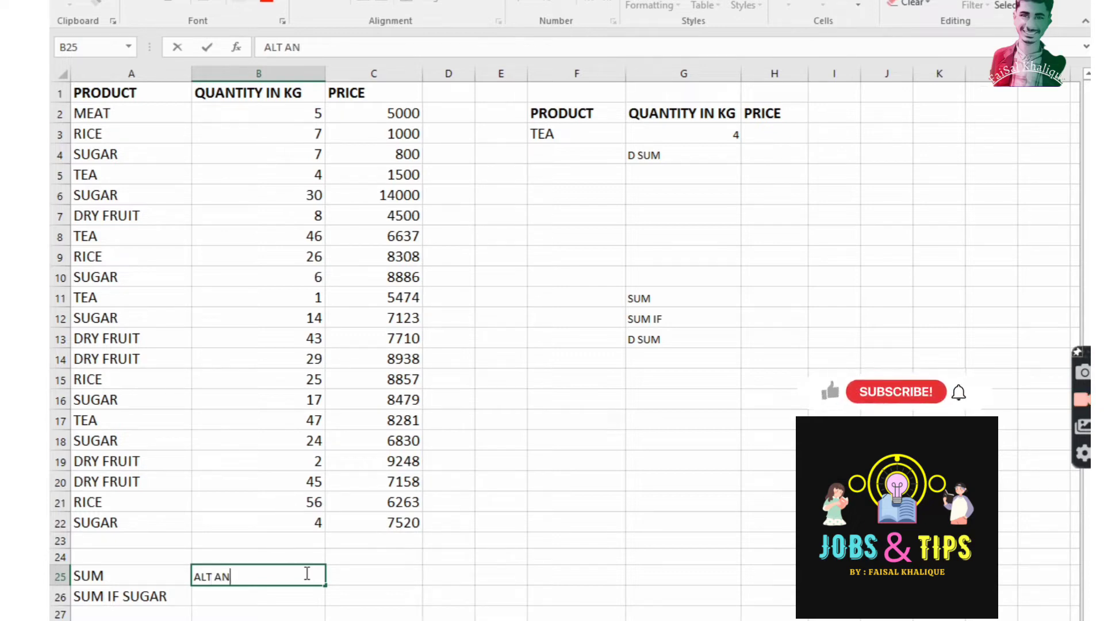
{"action": "type", "text": "D ="}
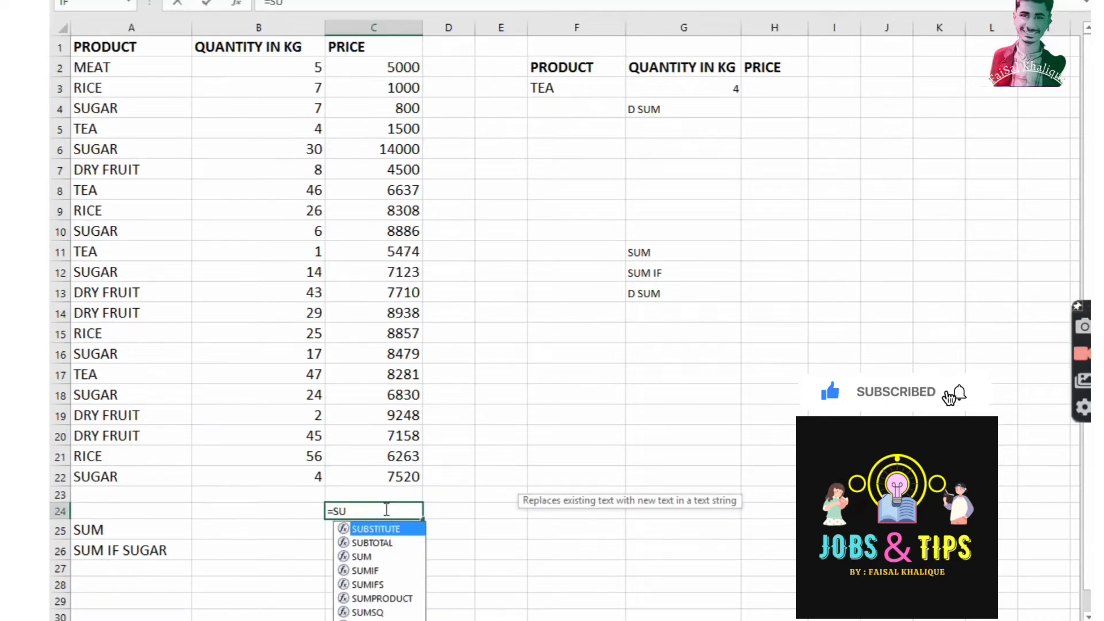
Total the prices in cell C24 with SUM over C2:C22 and set its font size to 18.
{"action": "left_click", "coordinate": [361, 557]}
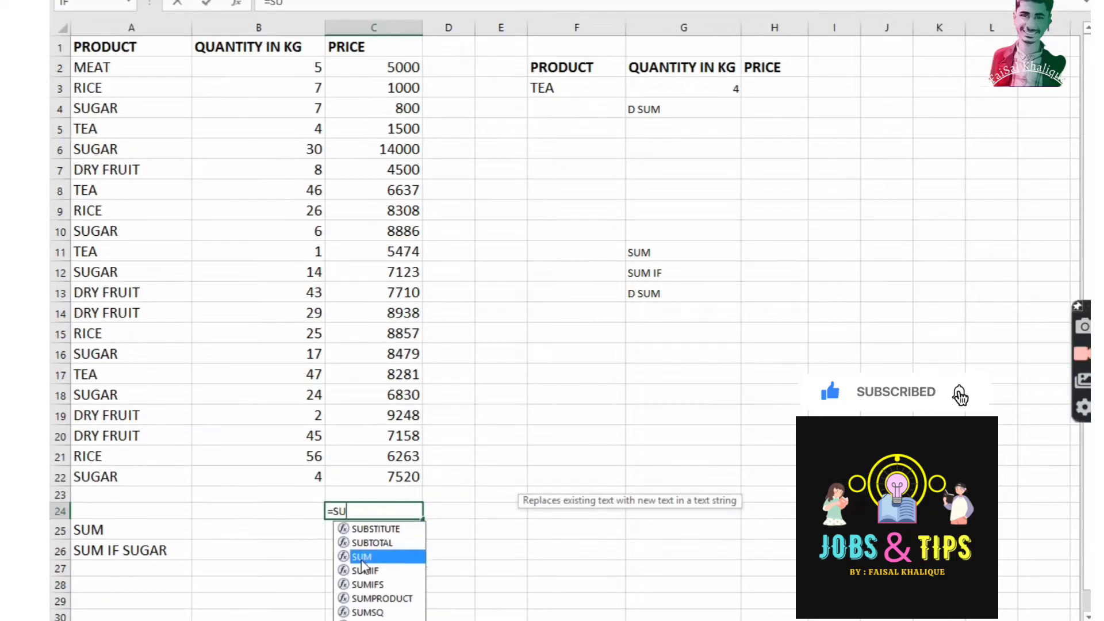
{"action": "key", "text": "Tab"}
{"action": "left_click_drag", "start_coordinate": [401, 68], "coordinate": [392, 468]}
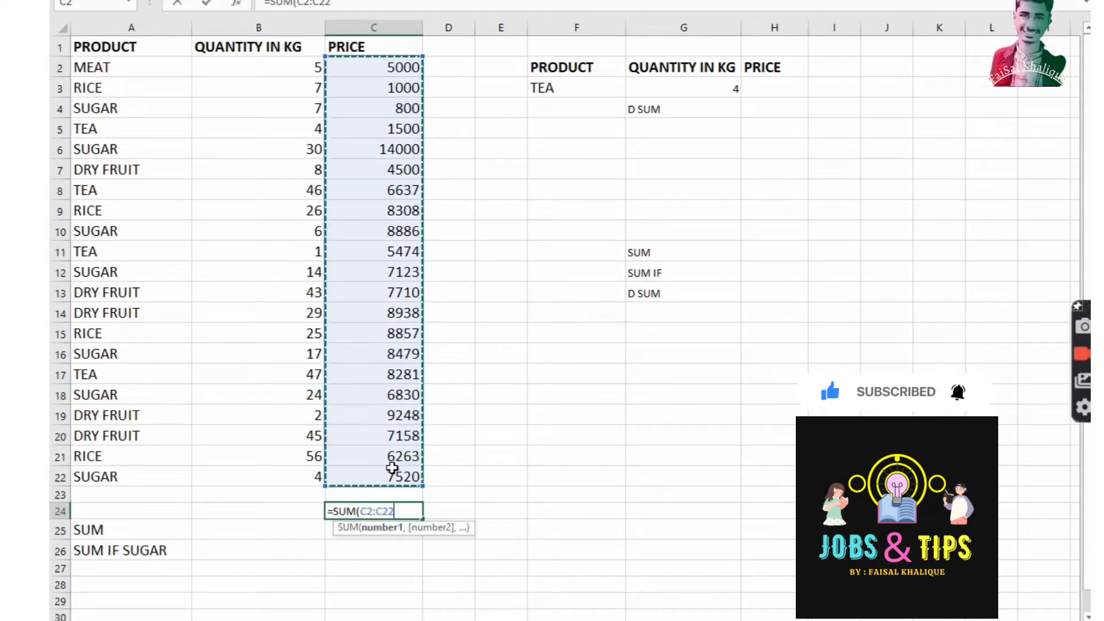
{"action": "key", "text": "Return"}
{"action": "left_click", "coordinate": [382, 511]}
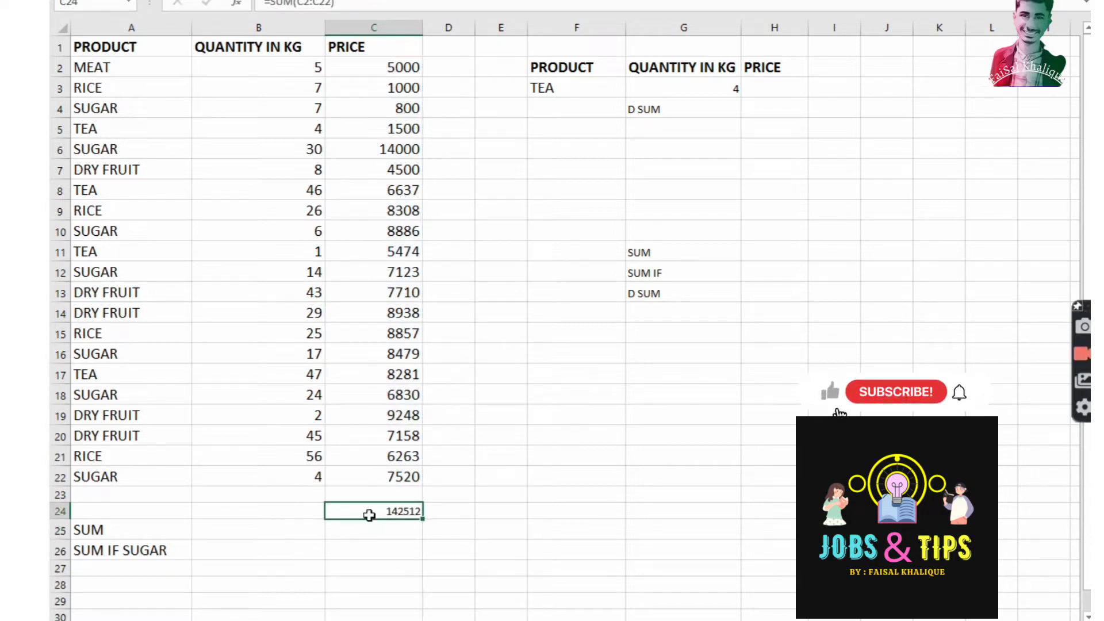
{"action": "left_click", "coordinate": [244, 1]}
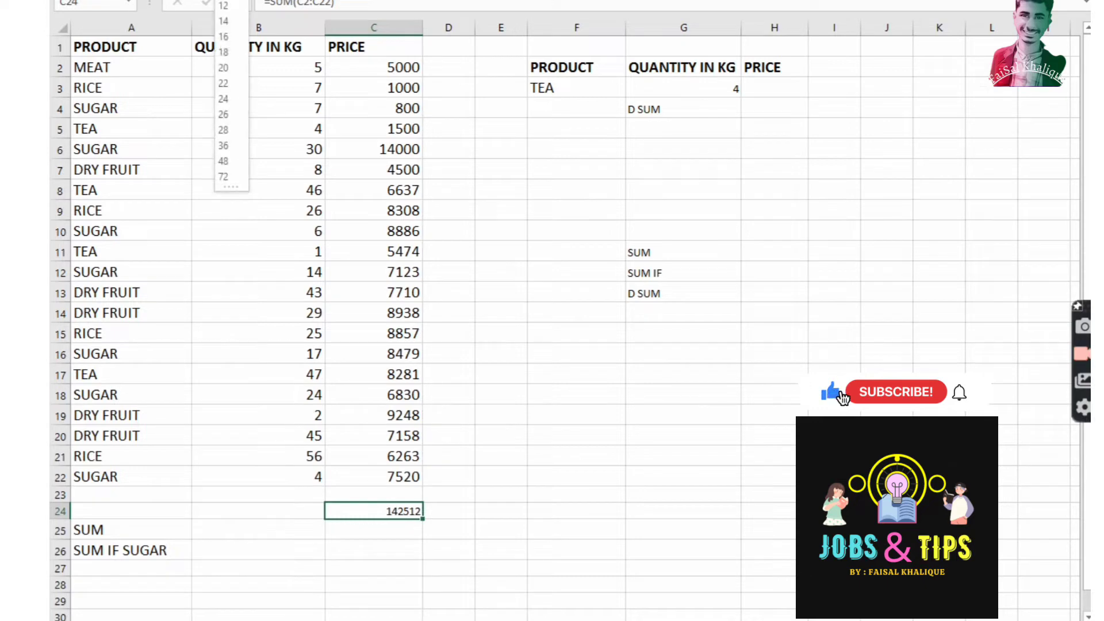
{"action": "left_click", "coordinate": [231, 55]}
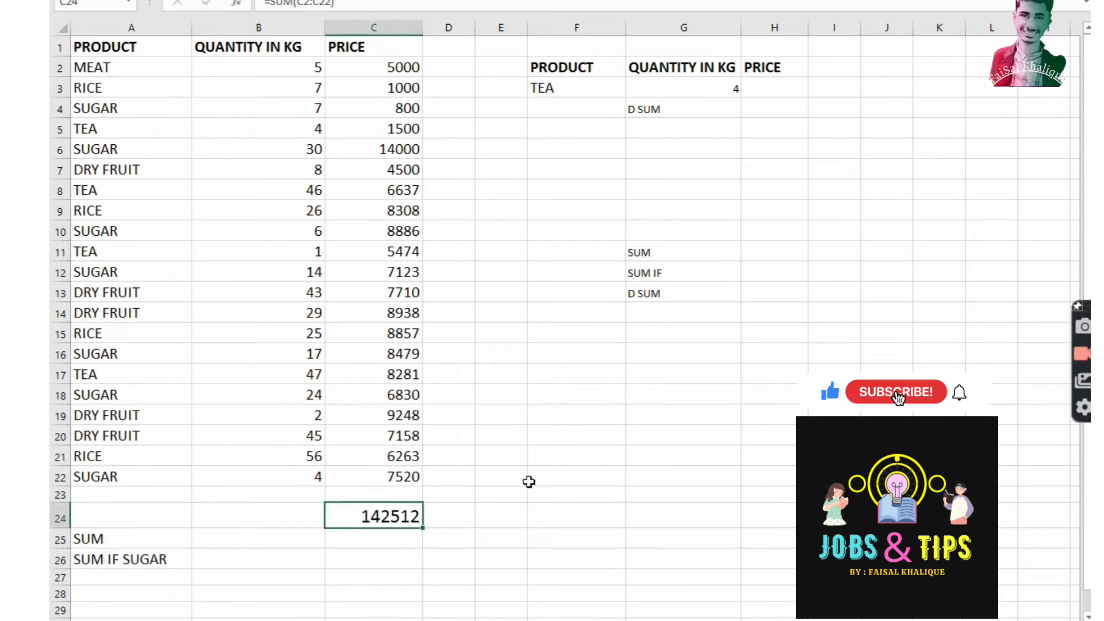
Move the SUM label from cell A25 to A24 and enlarge its font.
{"action": "left_click", "coordinate": [381, 560]}
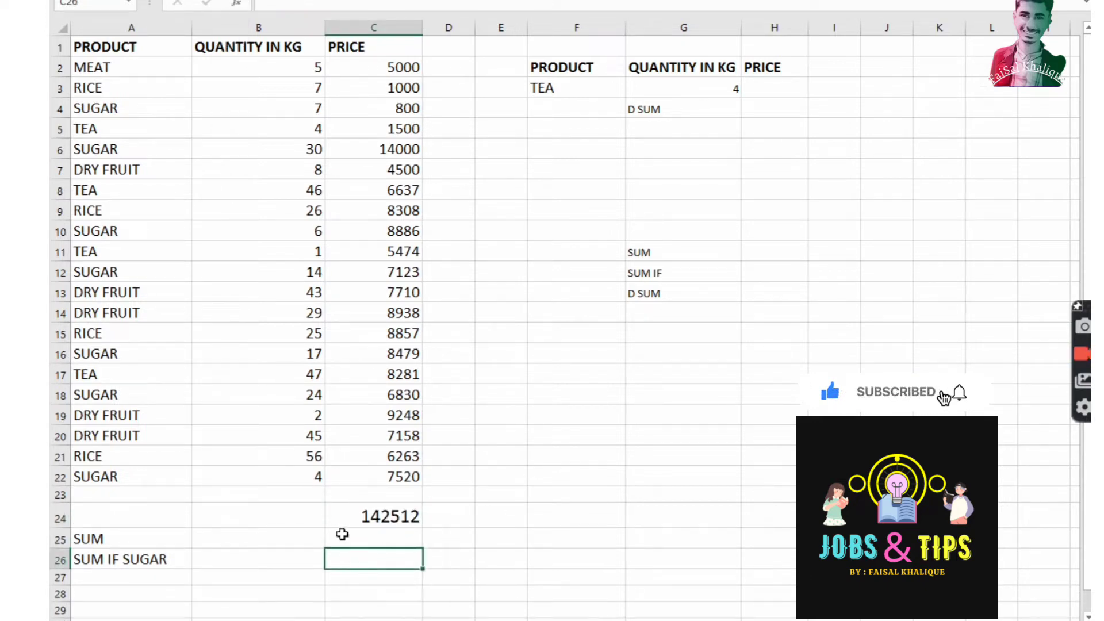
{"action": "left_click", "coordinate": [87, 540]}
{"action": "key", "text": "Delete"}
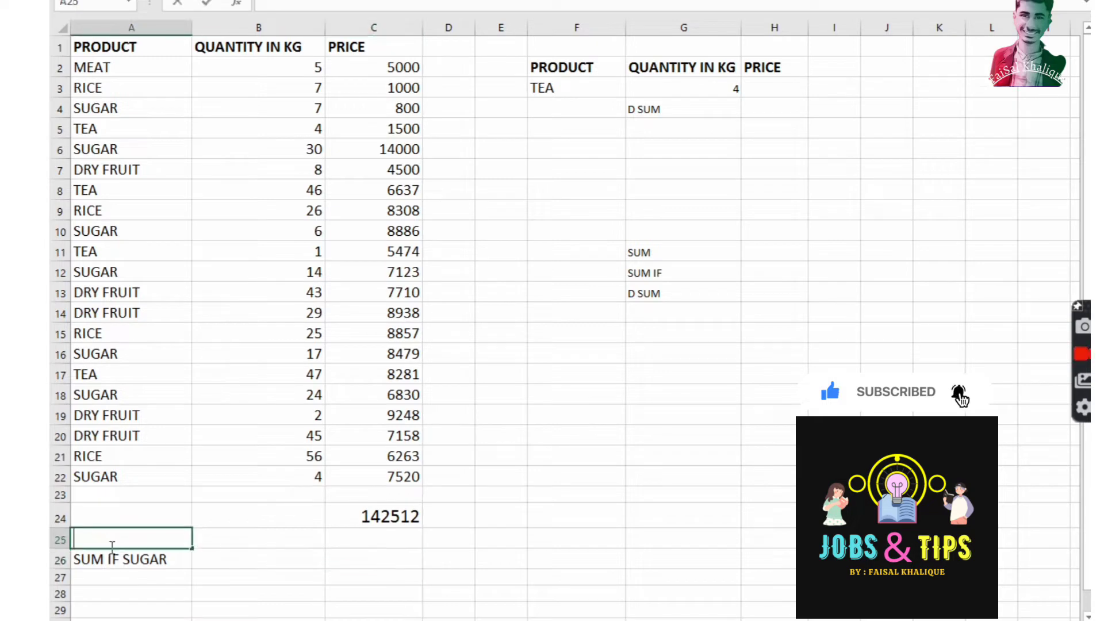
{"action": "left_click", "coordinate": [107, 519]}
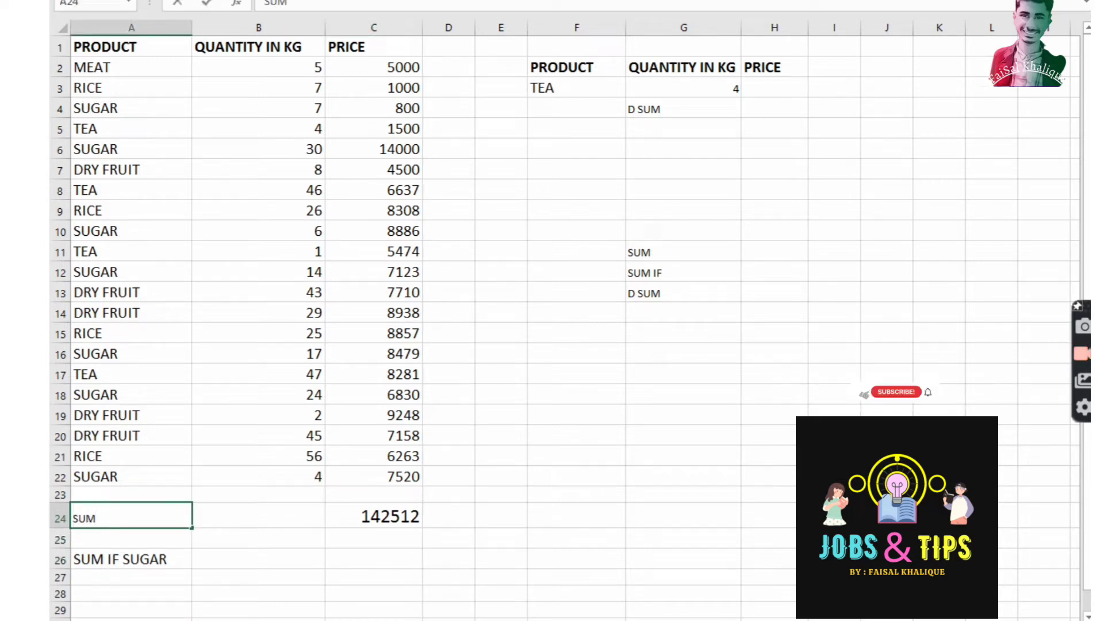
{"action": "left_click", "coordinate": [244, 2]}
{"action": "left_click", "coordinate": [228, 53]}
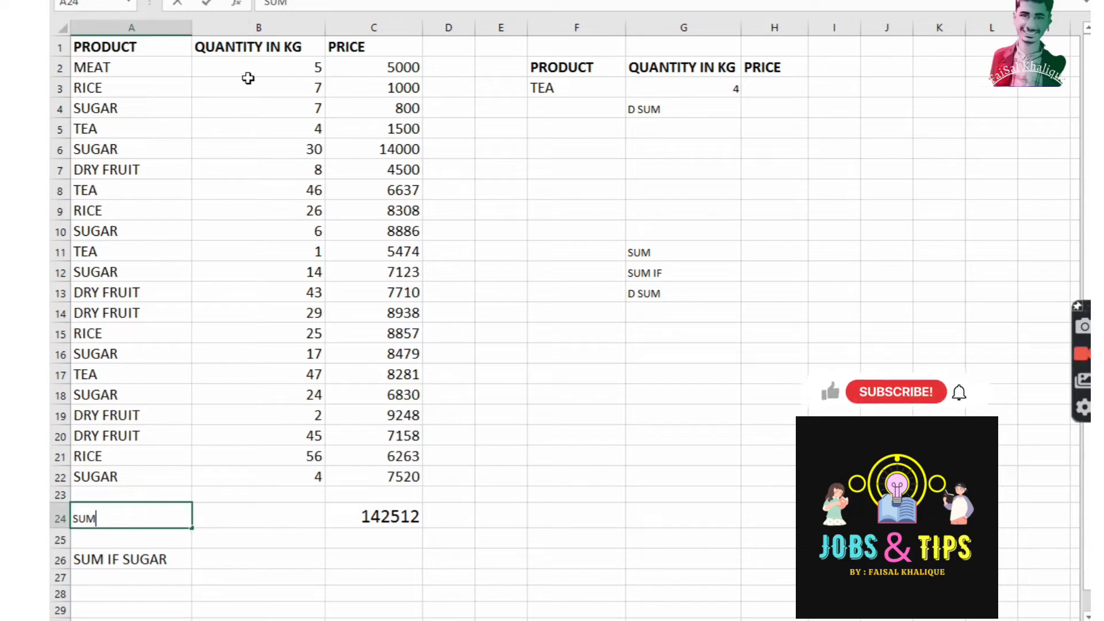
{"action": "left_click", "coordinate": [174, 495]}
Total the quantities in cell B24 with AutoSum over B2:B23 and set its font size to 18.
{"action": "left_click", "coordinate": [225, 512]}
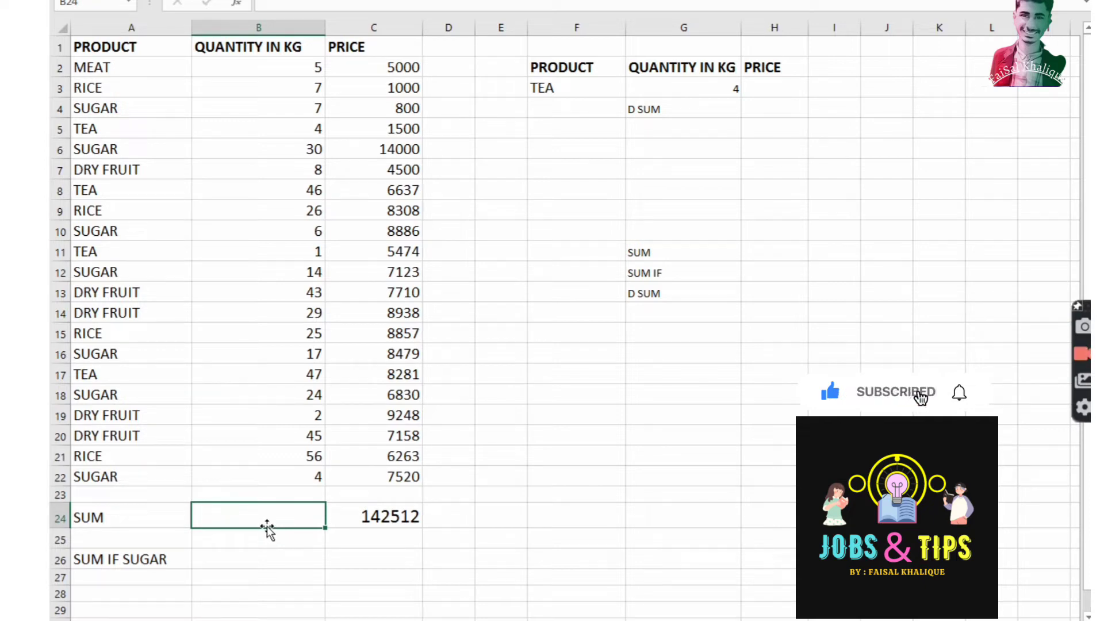
{"action": "key", "text": "alt+equal"}
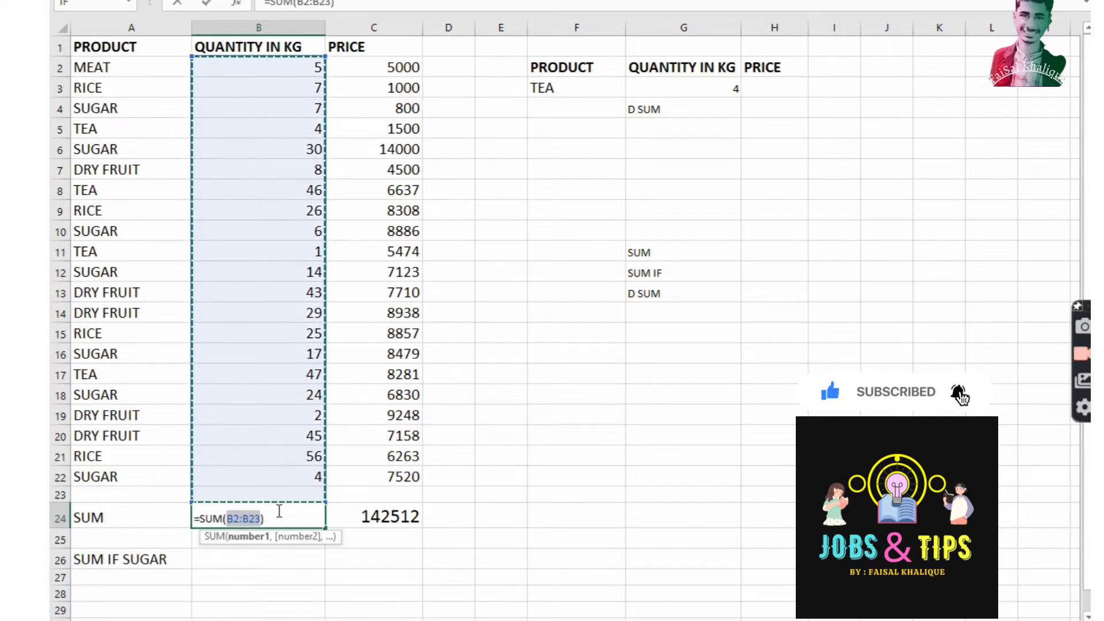
{"action": "key", "text": "Return"}
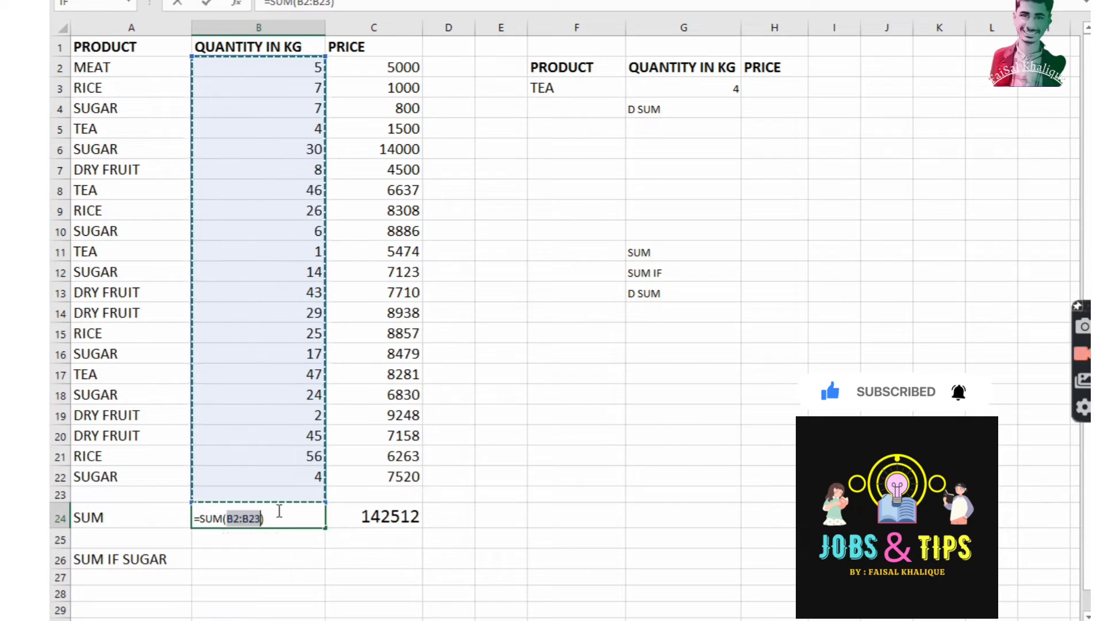
{"action": "key", "text": "Return"}
{"action": "left_click", "coordinate": [288, 521]}
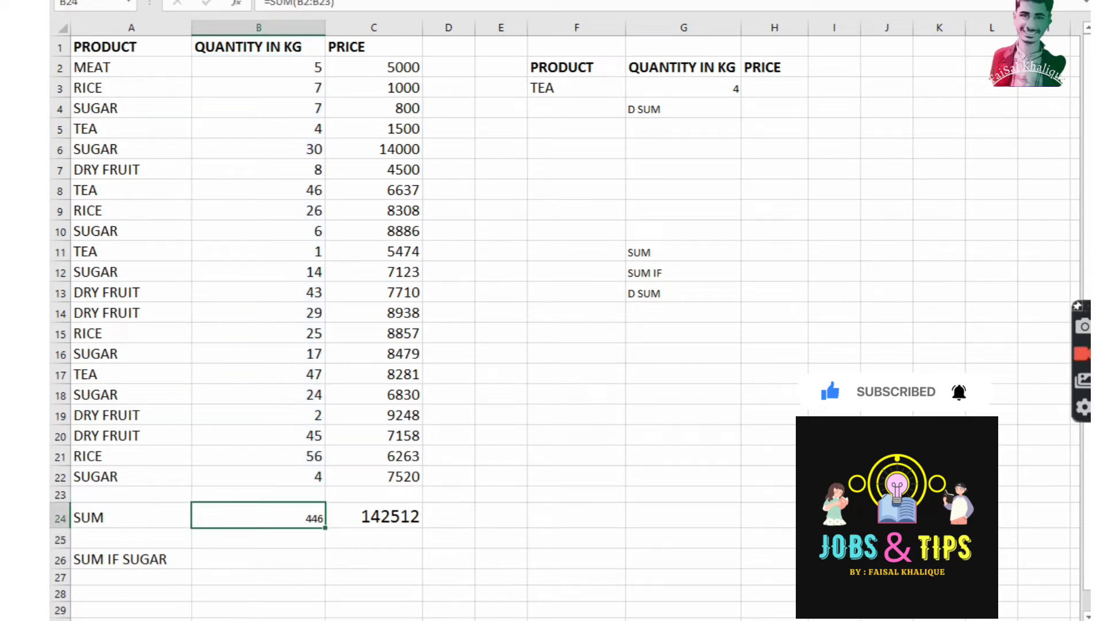
{"action": "left_click", "coordinate": [245, 0]}
{"action": "left_click", "coordinate": [218, 56]}
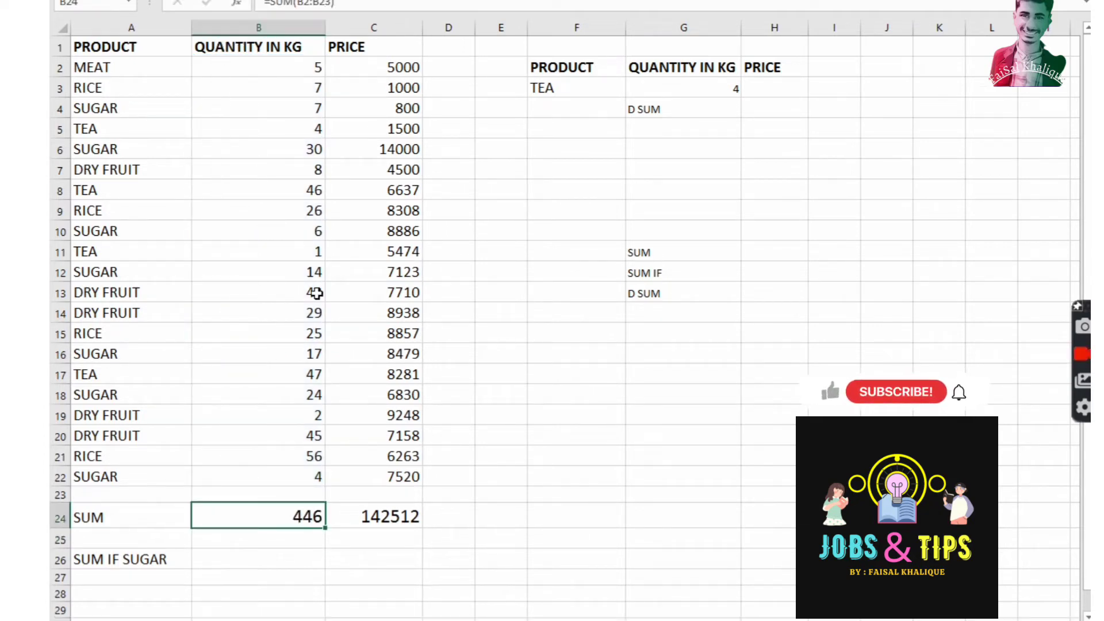
Total the sugar prices in cell C26 with SUMIF over range A1:C22, criteria A6 and sum range C2:C22.
{"action": "left_click", "coordinate": [269, 557]}
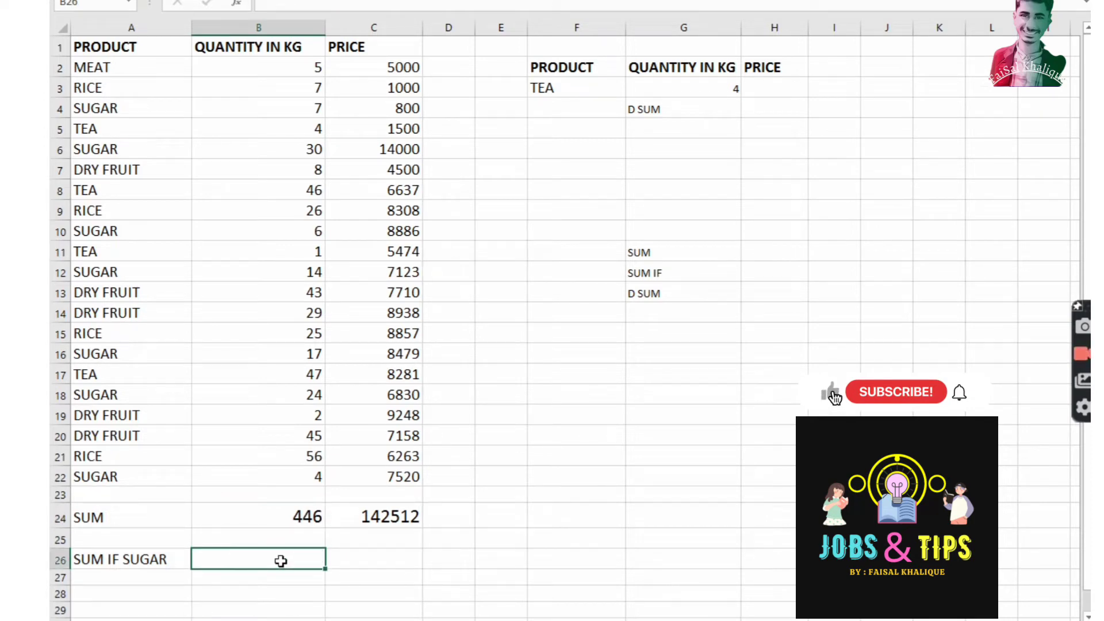
{"action": "left_click", "coordinate": [362, 561]}
{"action": "double_click", "coordinate": [363, 560]}
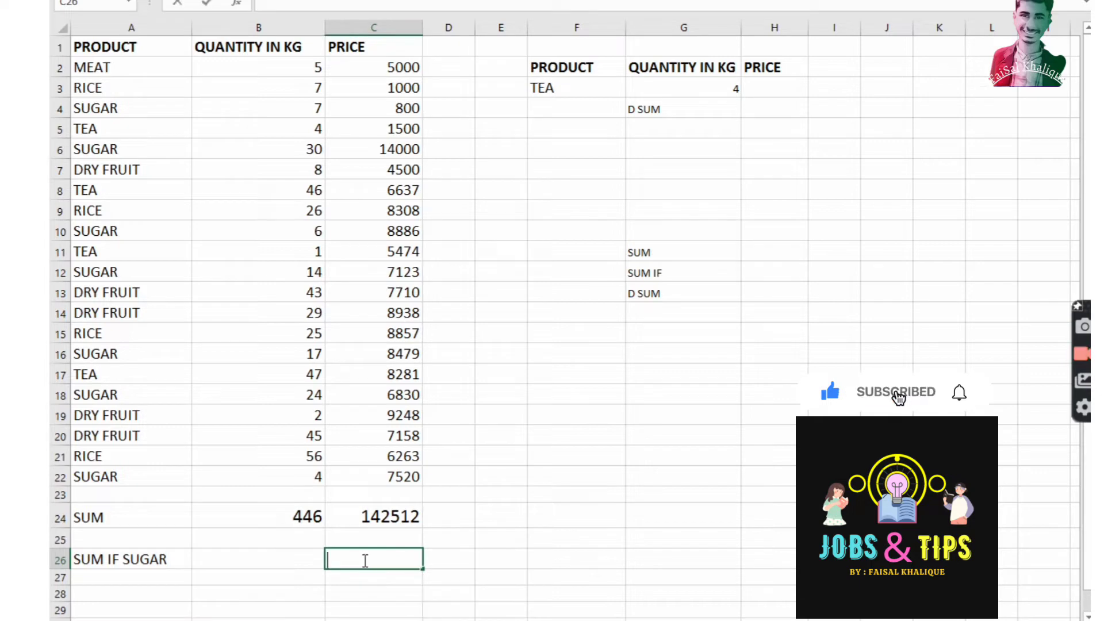
{"action": "type", "text": "="}
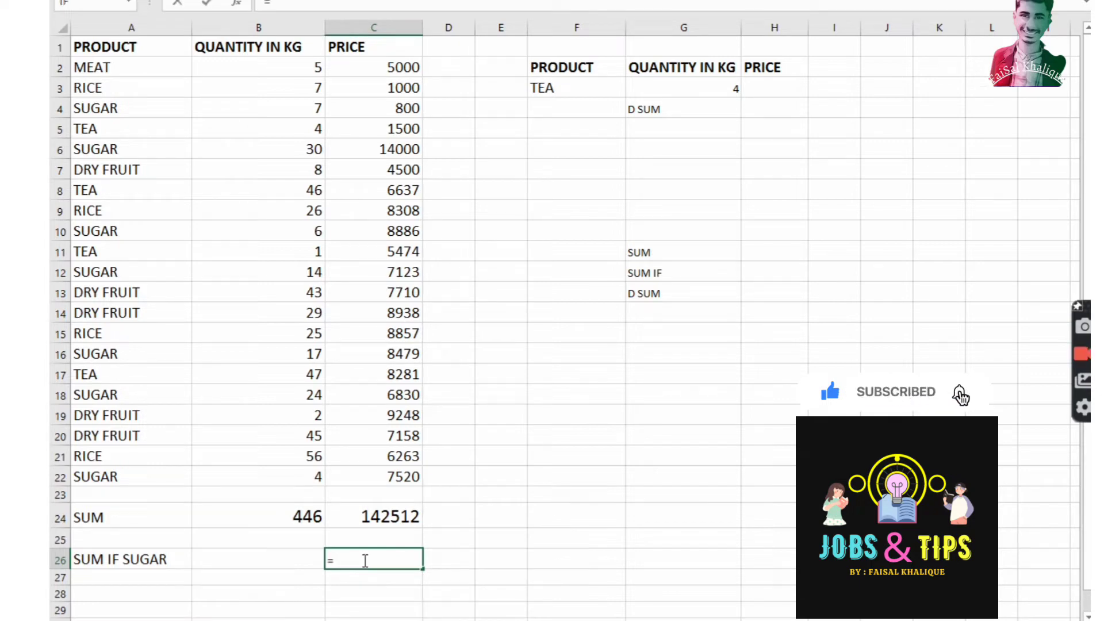
{"action": "type", "text": "SUM"}
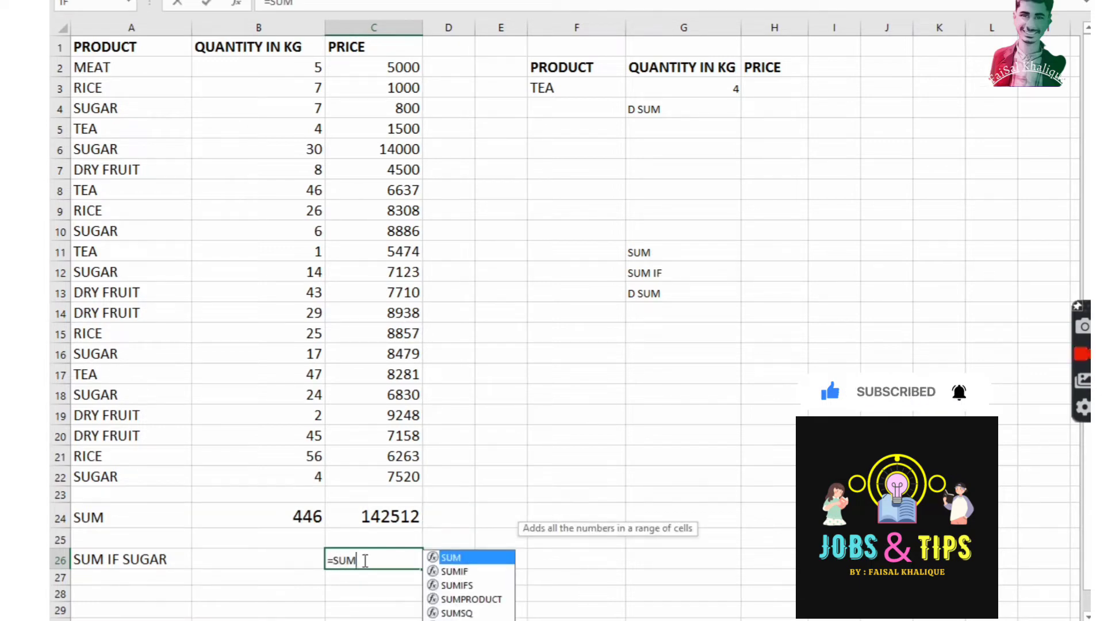
{"action": "left_click", "coordinate": [463, 571]}
{"action": "double_click", "coordinate": [462, 571]}
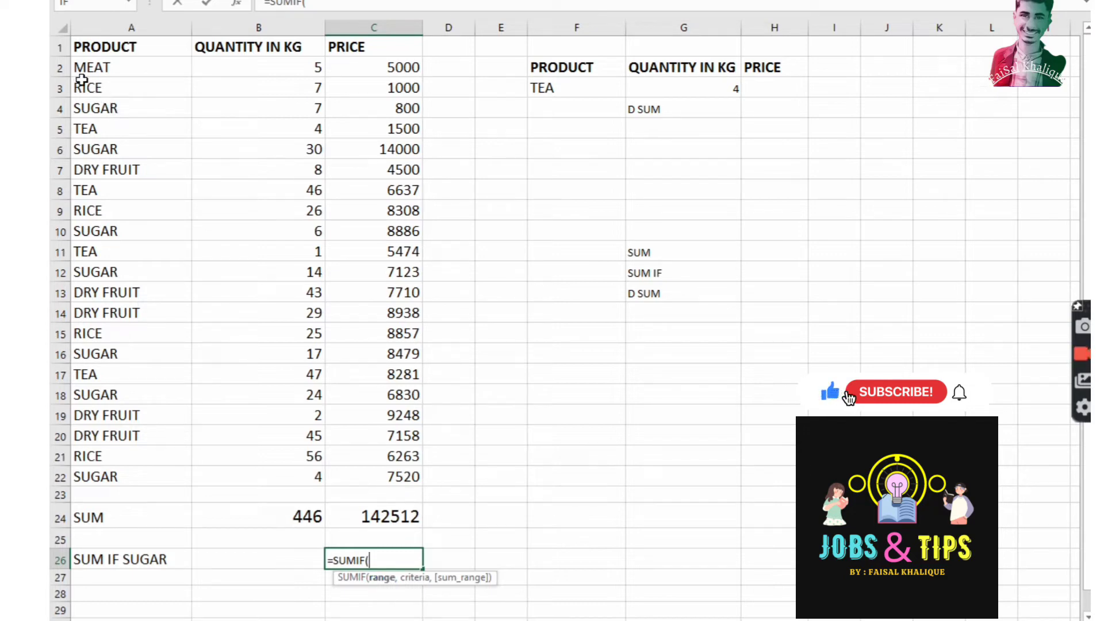
{"action": "left_click_drag", "start_coordinate": [78, 45], "coordinate": [352, 466]}
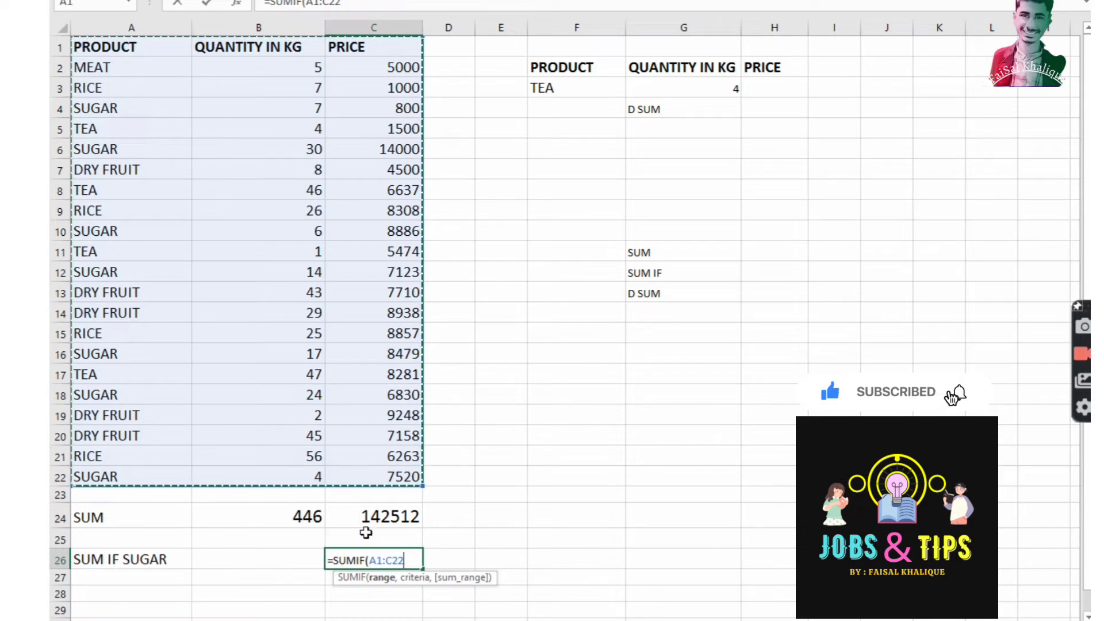
{"action": "type", "text": ","}
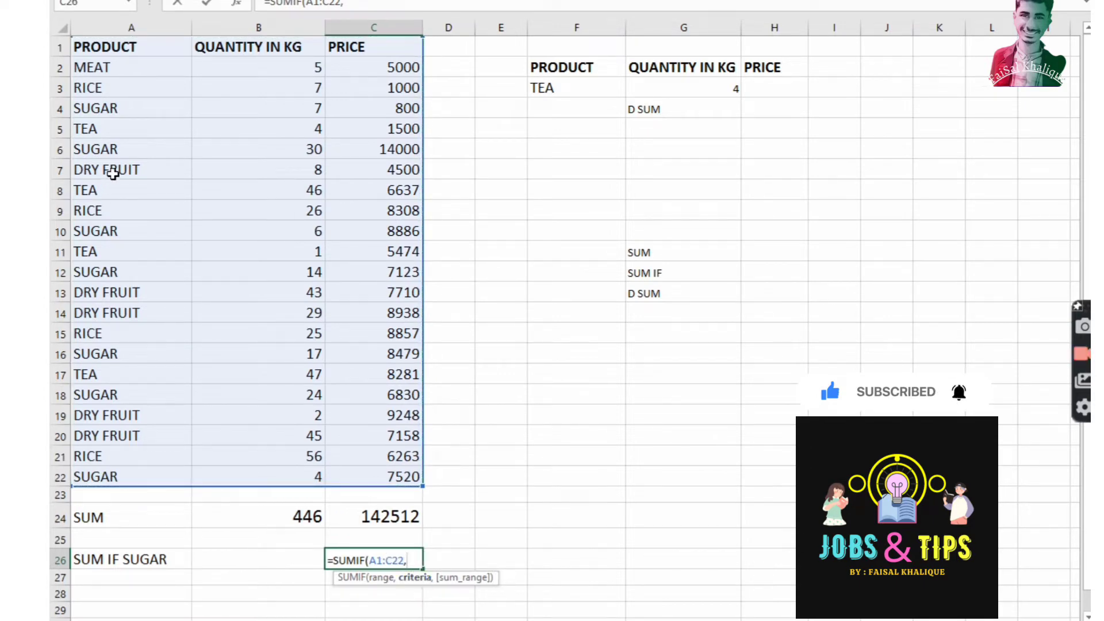
{"action": "left_click", "coordinate": [125, 149]}
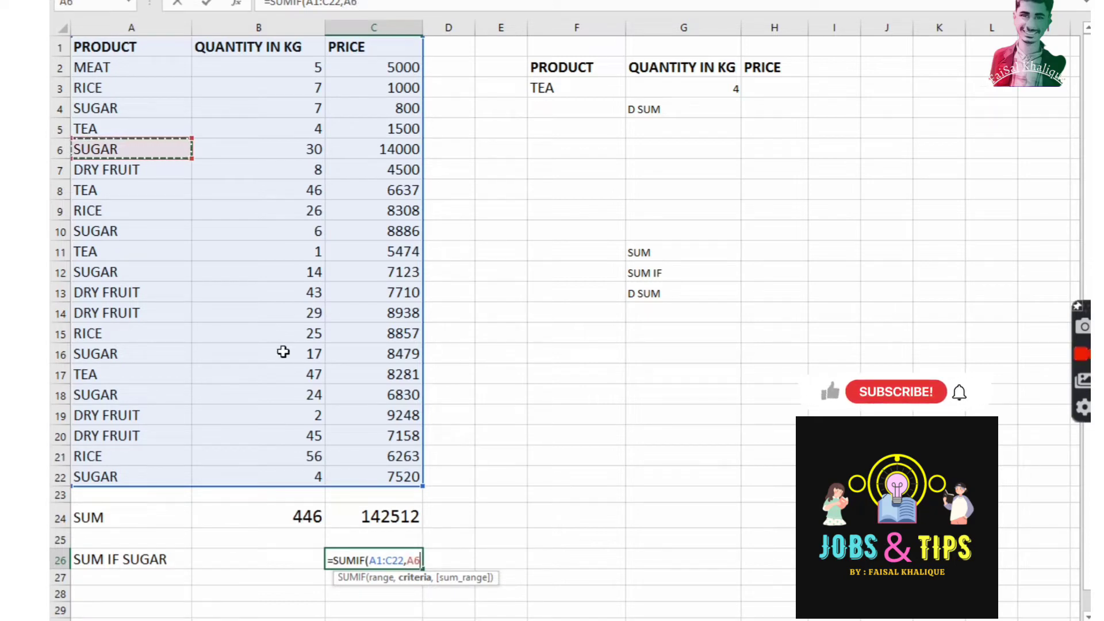
{"action": "type", "text": ","}
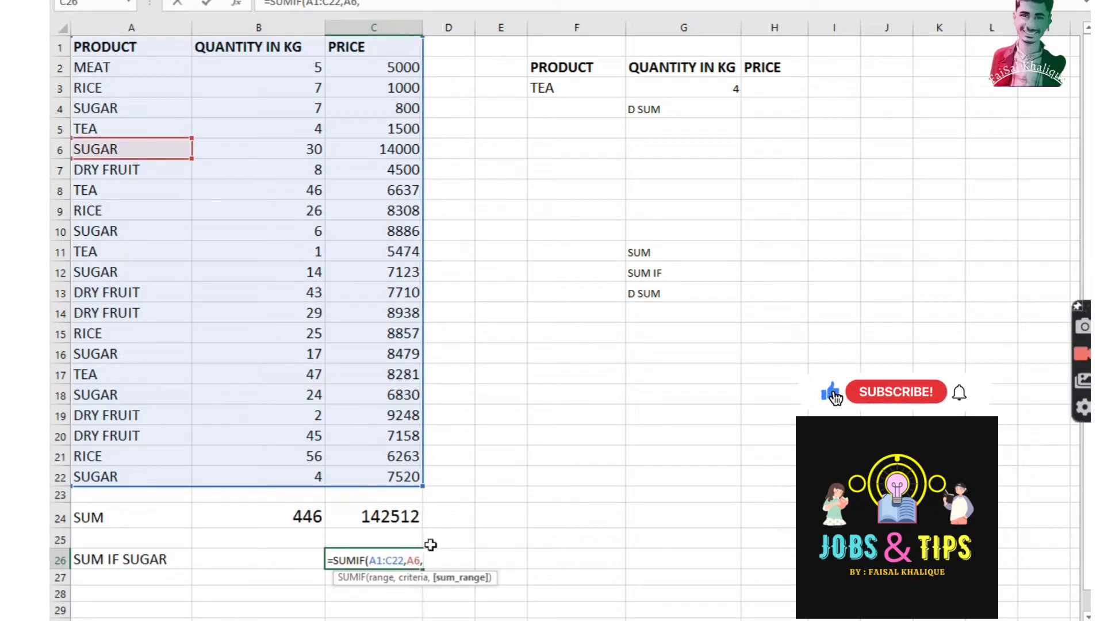
{"action": "left_click_drag", "start_coordinate": [374, 70], "coordinate": [398, 469]}
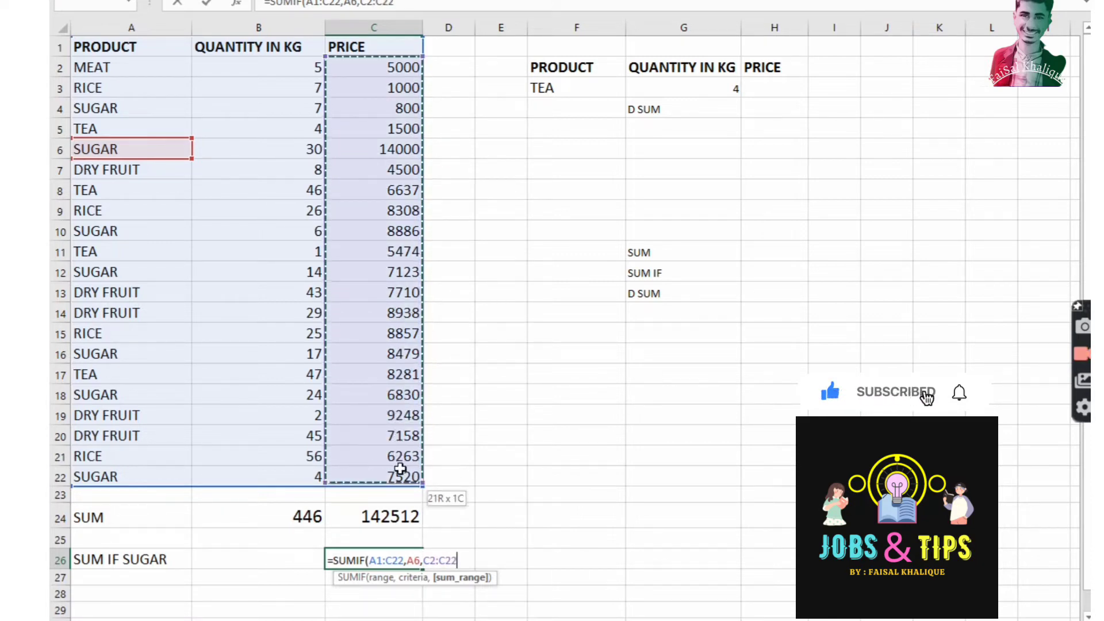
{"action": "key", "text": "Return"}
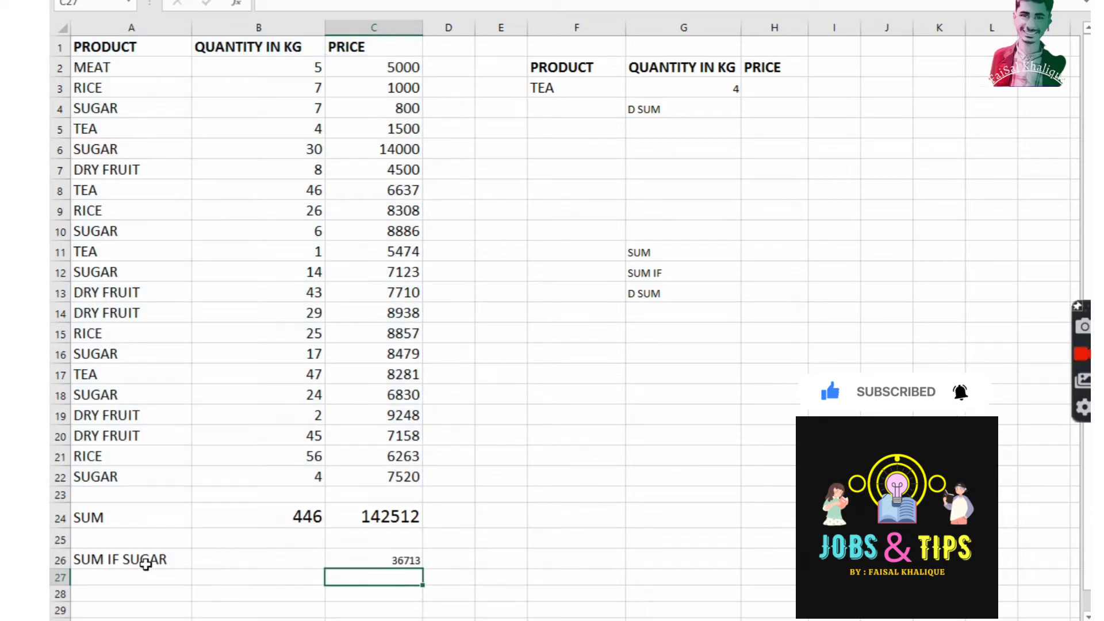
Set the SUM IF SUGAR label in A26 to font size 18 and enlarge the SUMIF result in C26.
{"action": "left_click", "coordinate": [402, 560]}
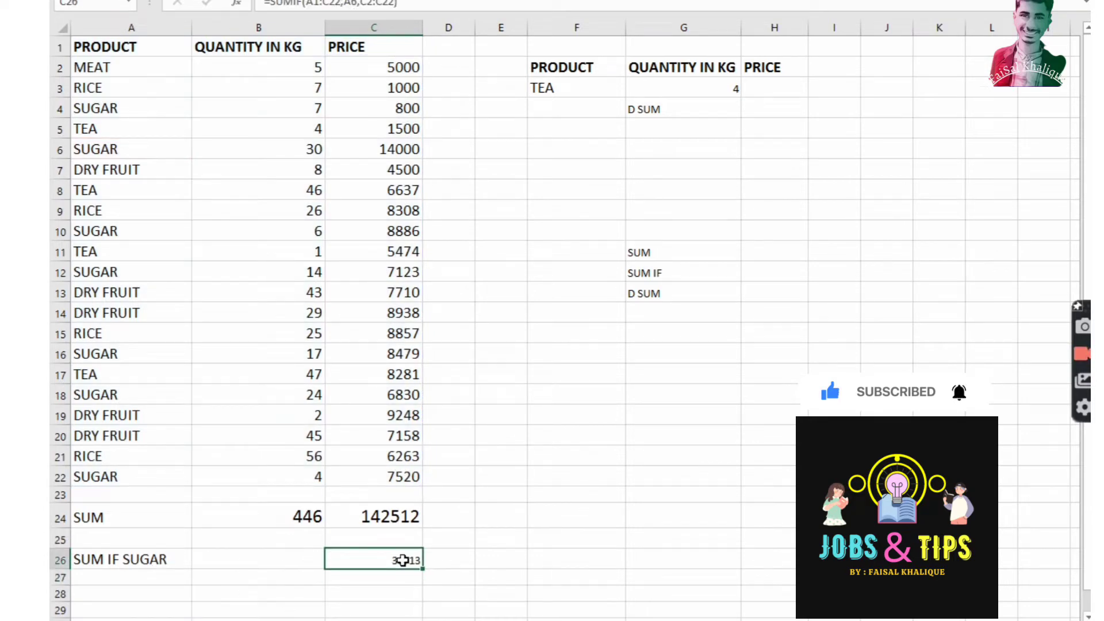
{"action": "left_click", "coordinate": [106, 557]}
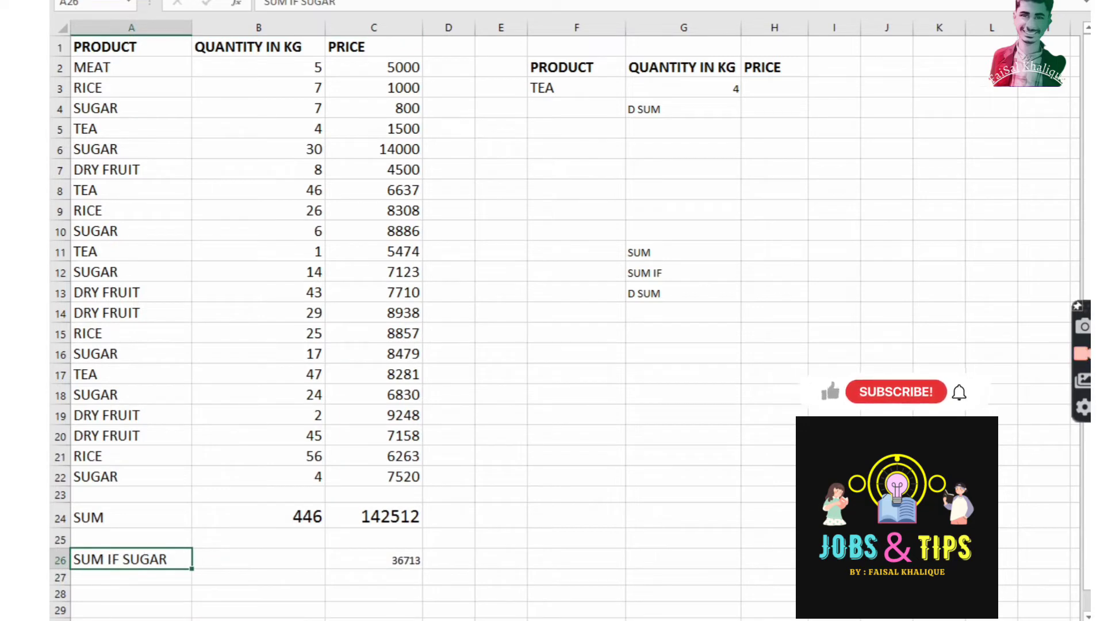
{"action": "left_click", "coordinate": [244, 1]}
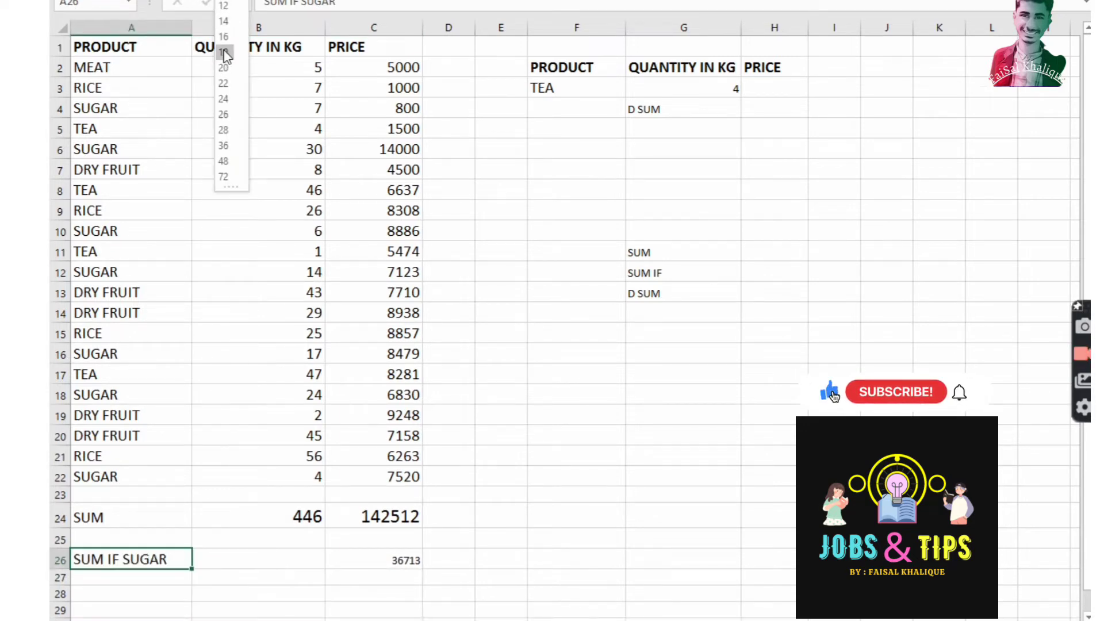
{"action": "left_click", "coordinate": [224, 52]}
{"action": "left_click", "coordinate": [402, 563]}
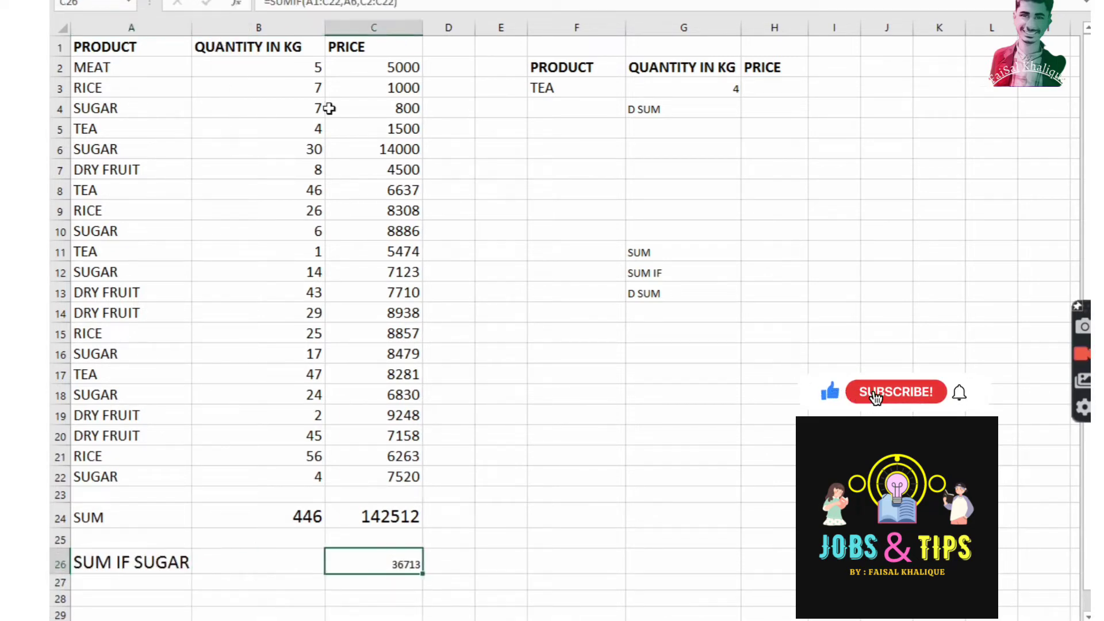
{"action": "left_click", "coordinate": [245, 1]}
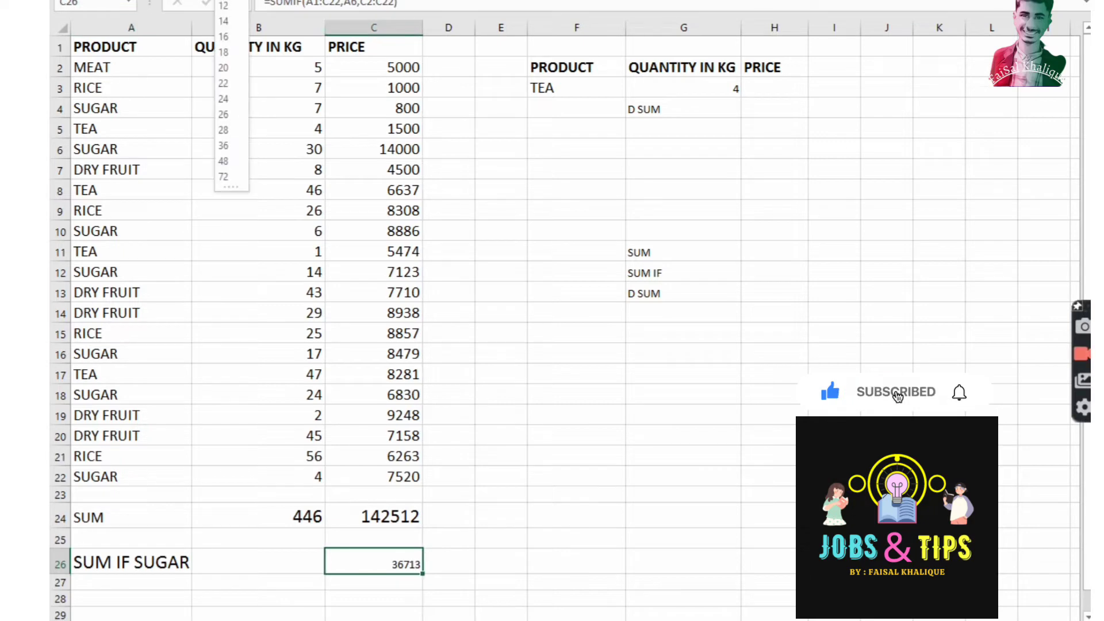
{"action": "left_click", "coordinate": [224, 57]}
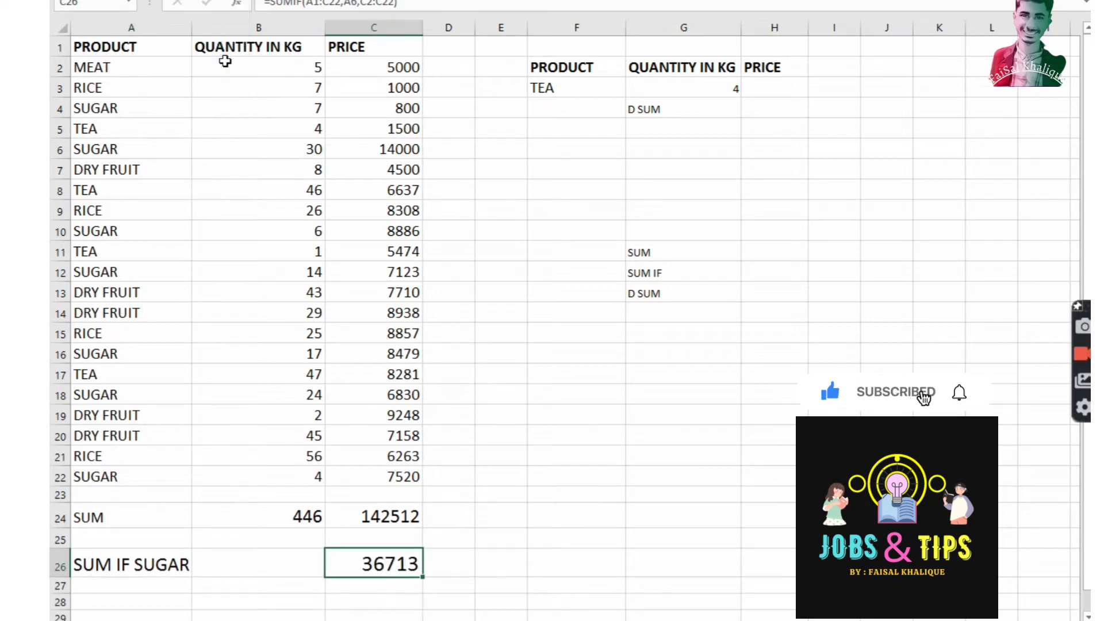
{"action": "left_click", "coordinate": [268, 598]}
Set the D SUM label in cell G4 to font size 18.
{"action": "scroll", "coordinate": [347, 587], "scroll_direction": "down", "scroll_amount": 1}
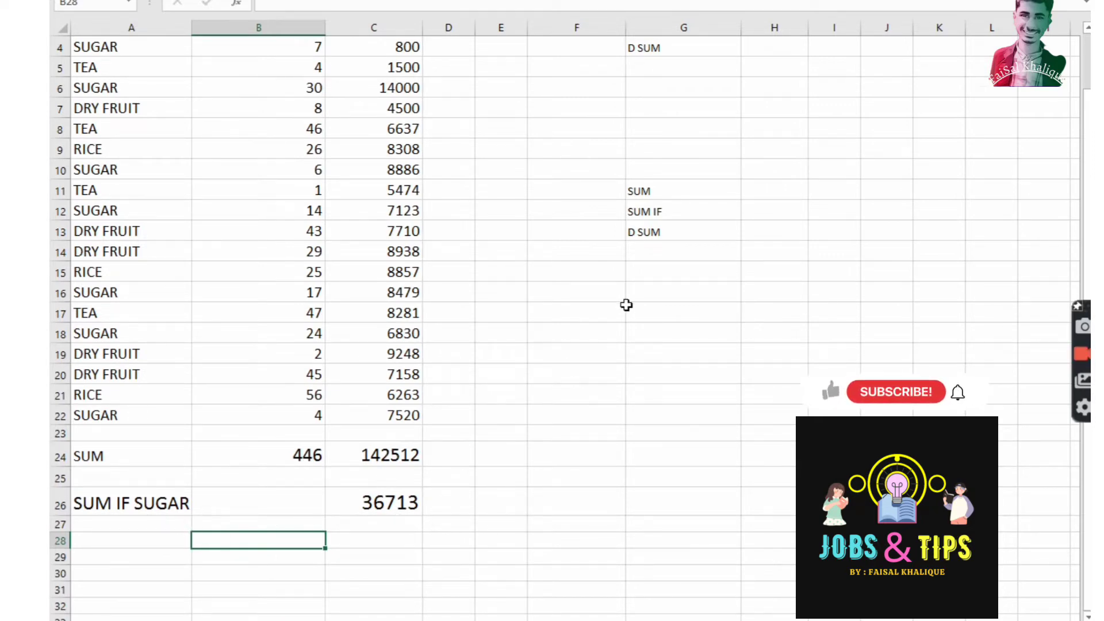
{"action": "scroll", "coordinate": [620, 305], "scroll_direction": "up", "scroll_amount": 1}
{"action": "left_click", "coordinate": [693, 112]}
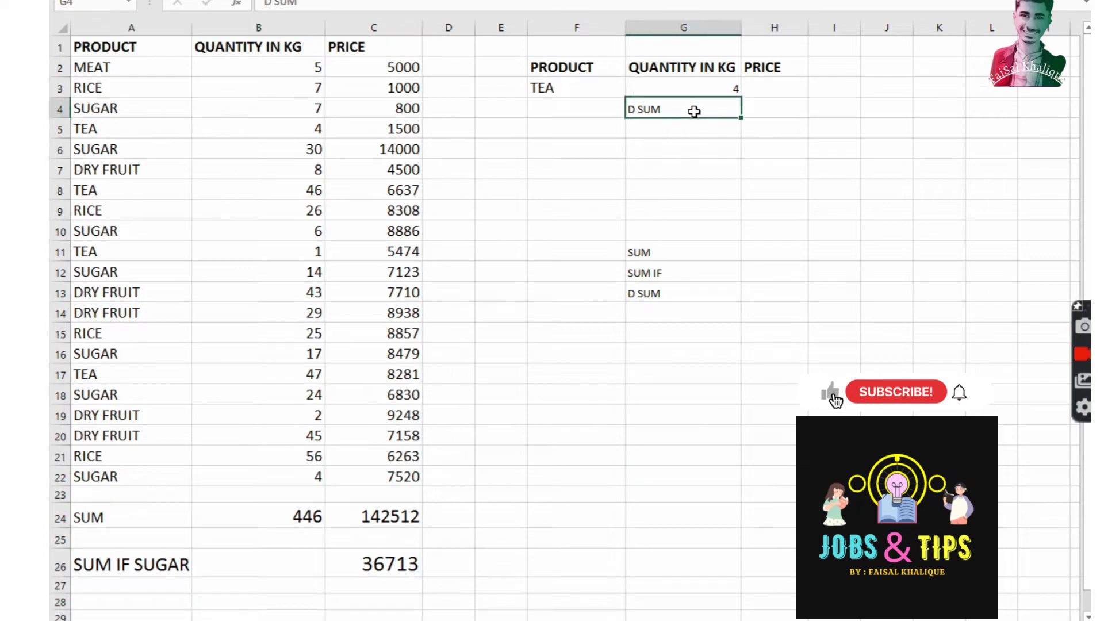
{"action": "left_click", "coordinate": [247, 1]}
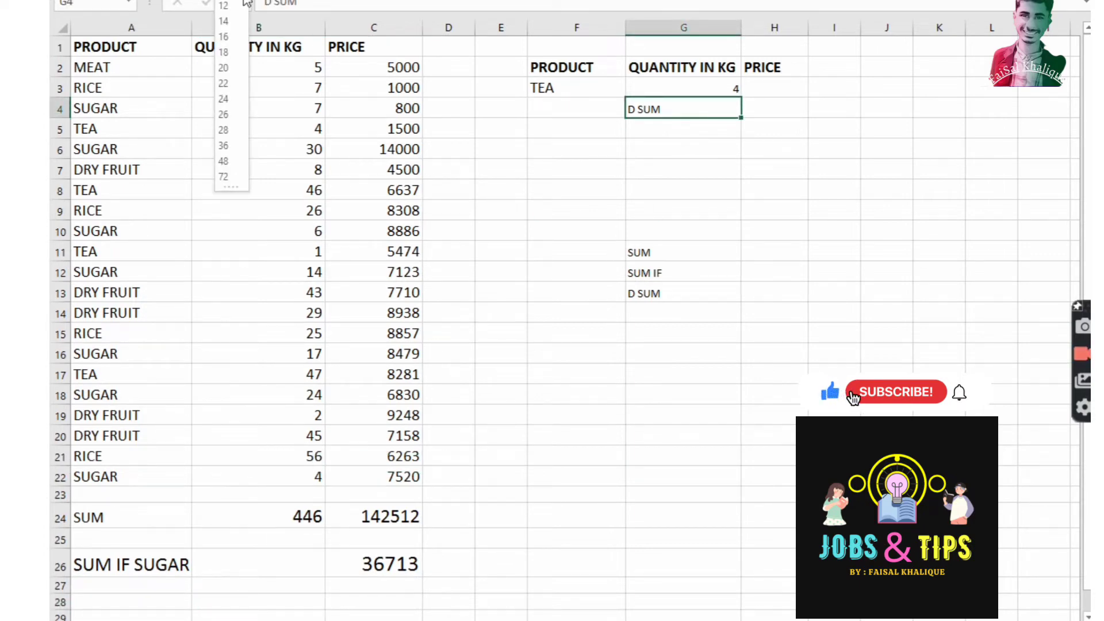
{"action": "left_click", "coordinate": [236, 53]}
Clear the product criterion in F3 and the quantity criterion in G3.
{"action": "left_click", "coordinate": [603, 87]}
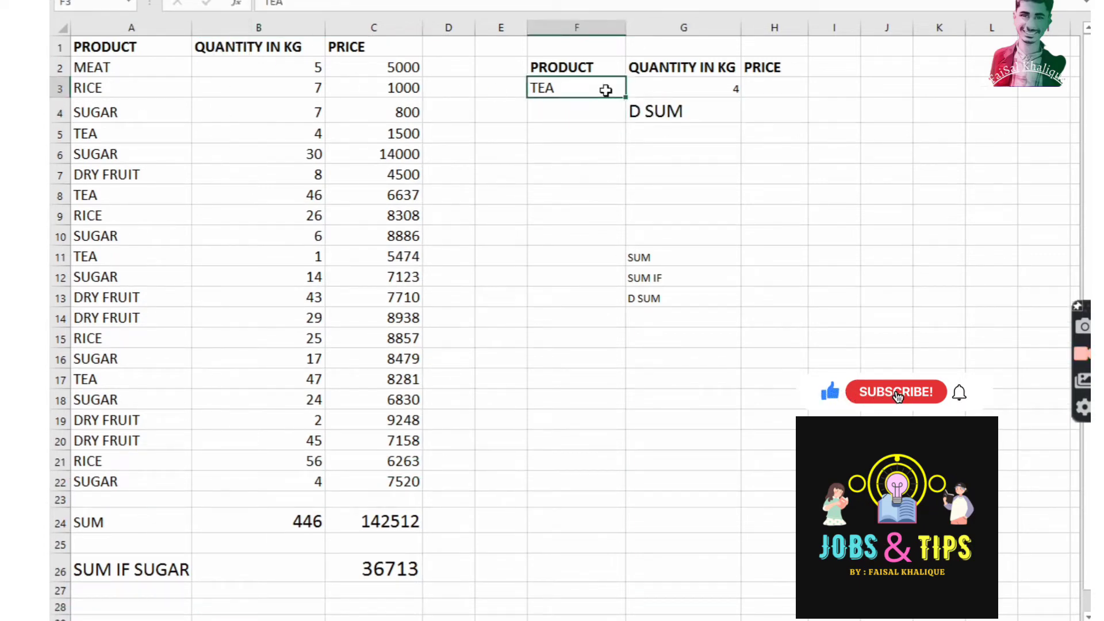
{"action": "key", "text": "Delete"}
{"action": "left_click", "coordinate": [697, 87]}
{"action": "key", "text": "Delete"}
Enter a DSUM formula in cell H4 with database A1:C22, field C1 and criteria range F2:H3.
{"action": "left_click", "coordinate": [779, 110]}
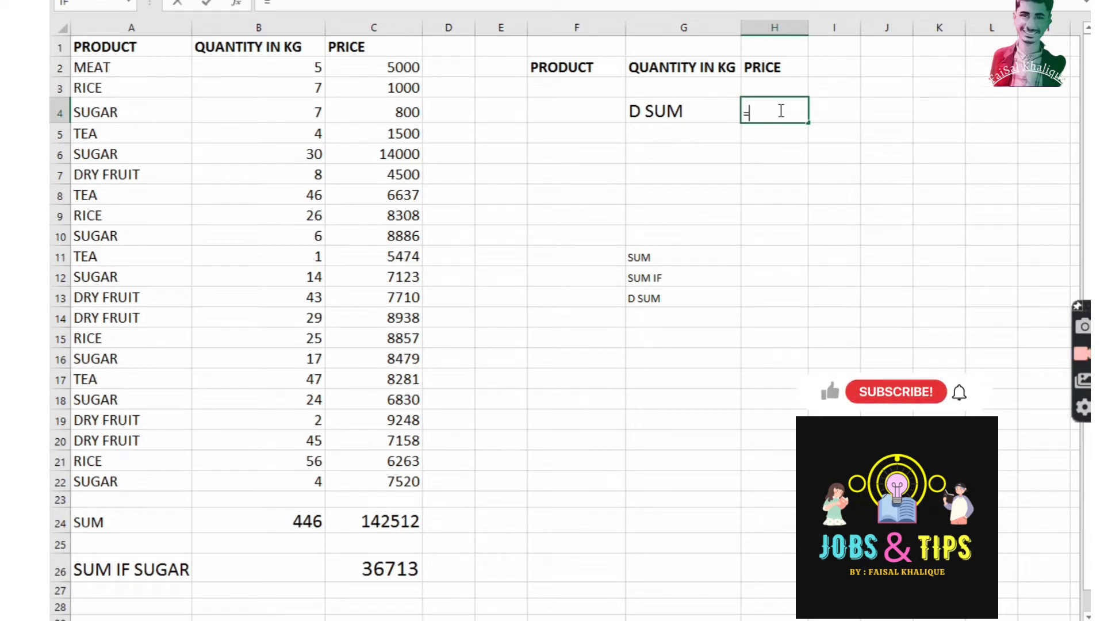
{"action": "type", "text": "DSUM"}
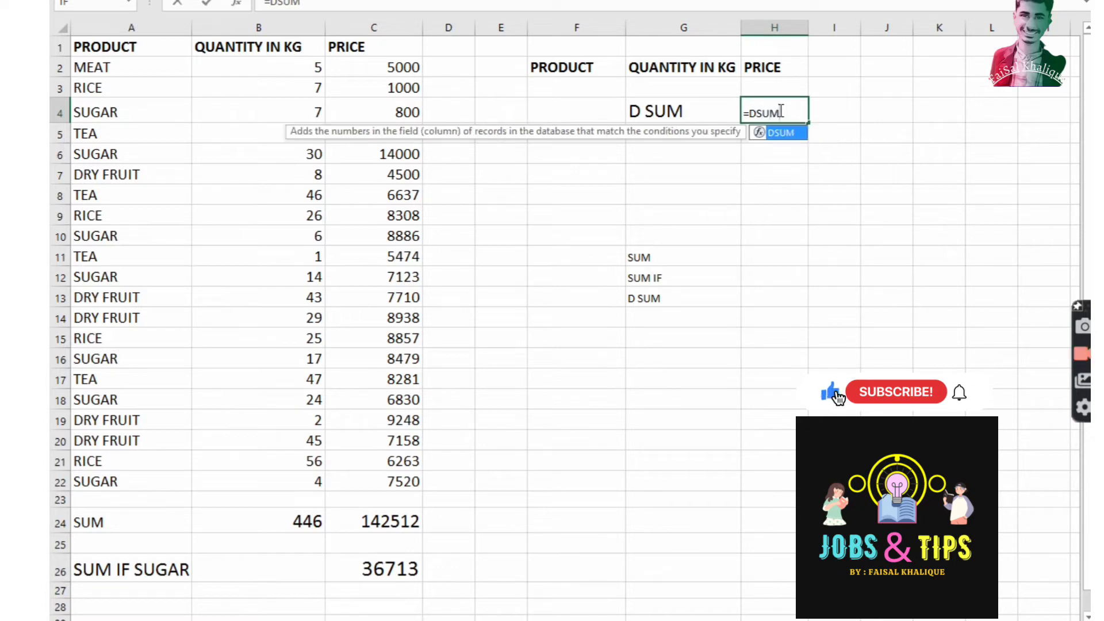
{"action": "double_click", "coordinate": [783, 133]}
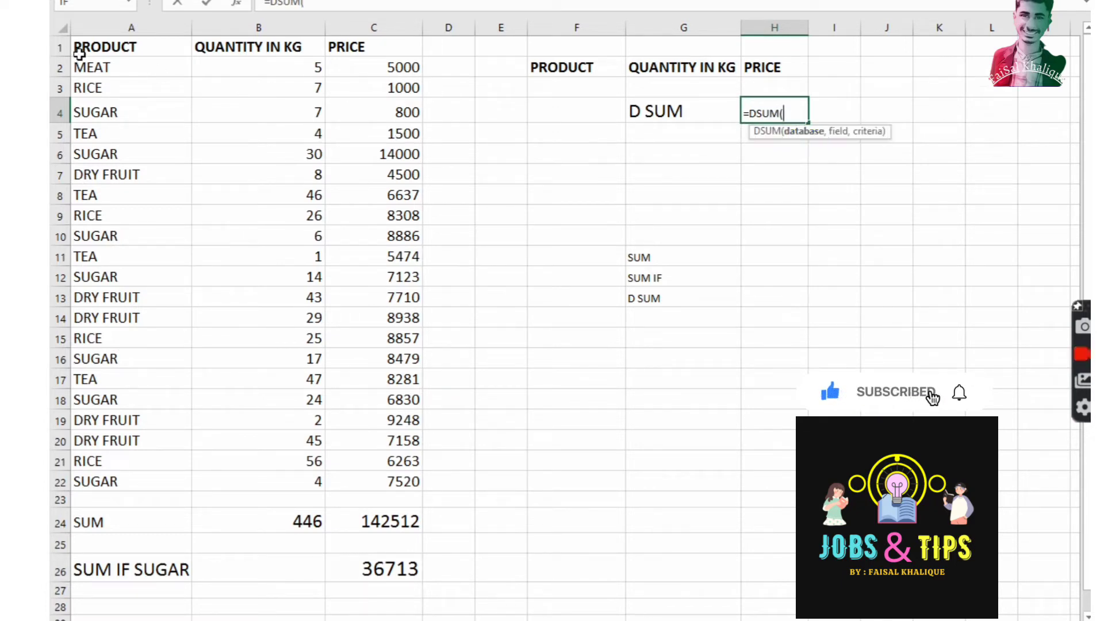
{"action": "left_click_drag", "start_coordinate": [80, 47], "coordinate": [365, 472]}
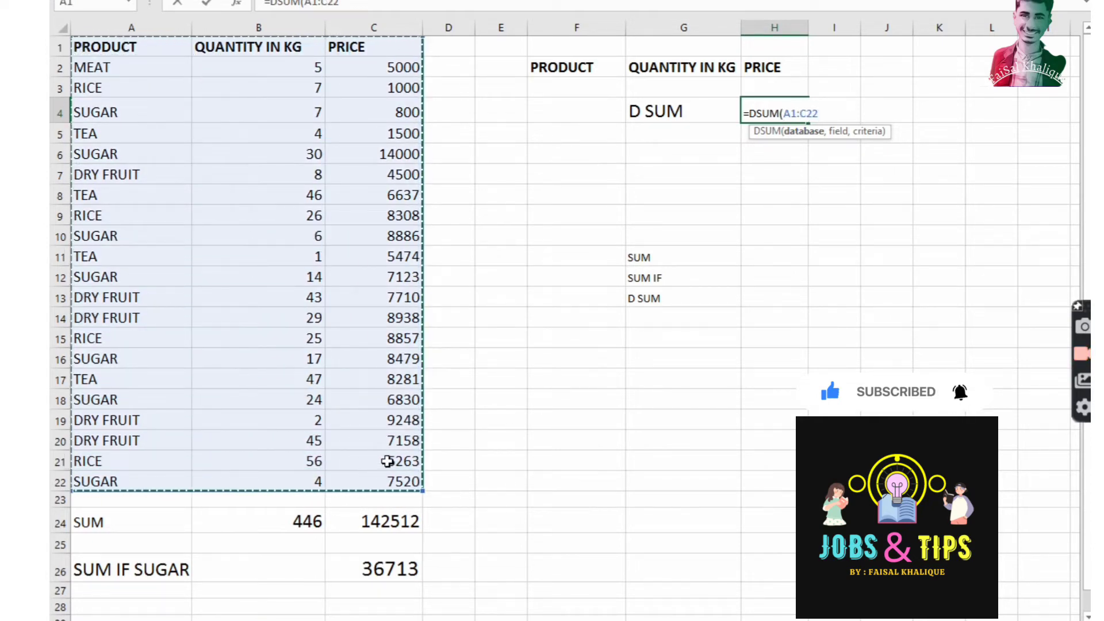
{"action": "type", "text": ","}
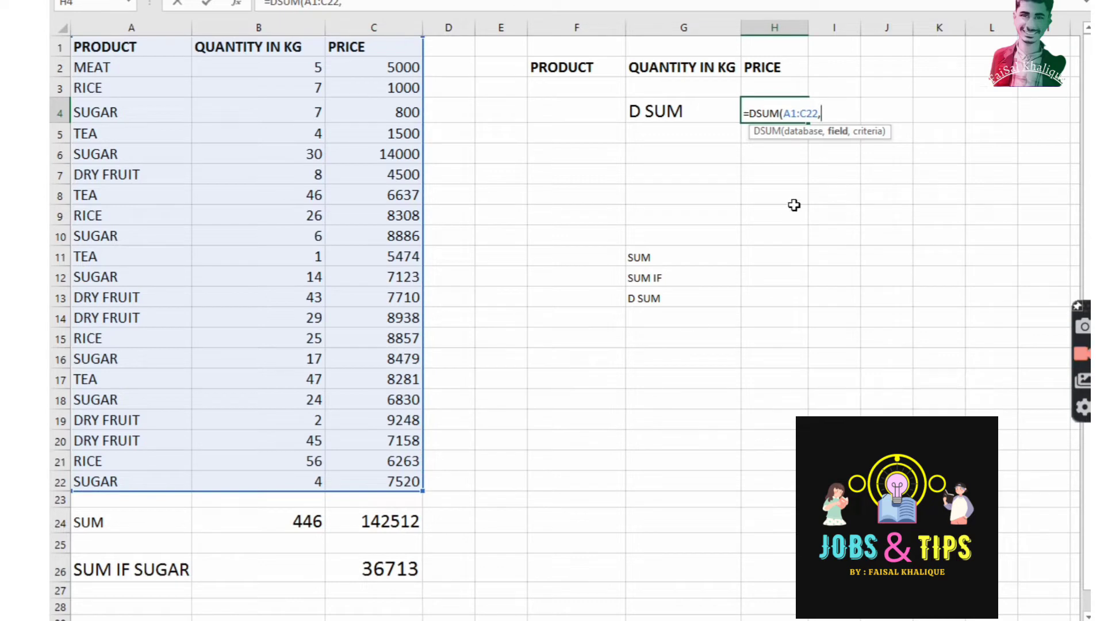
{"action": "left_click", "coordinate": [383, 46]}
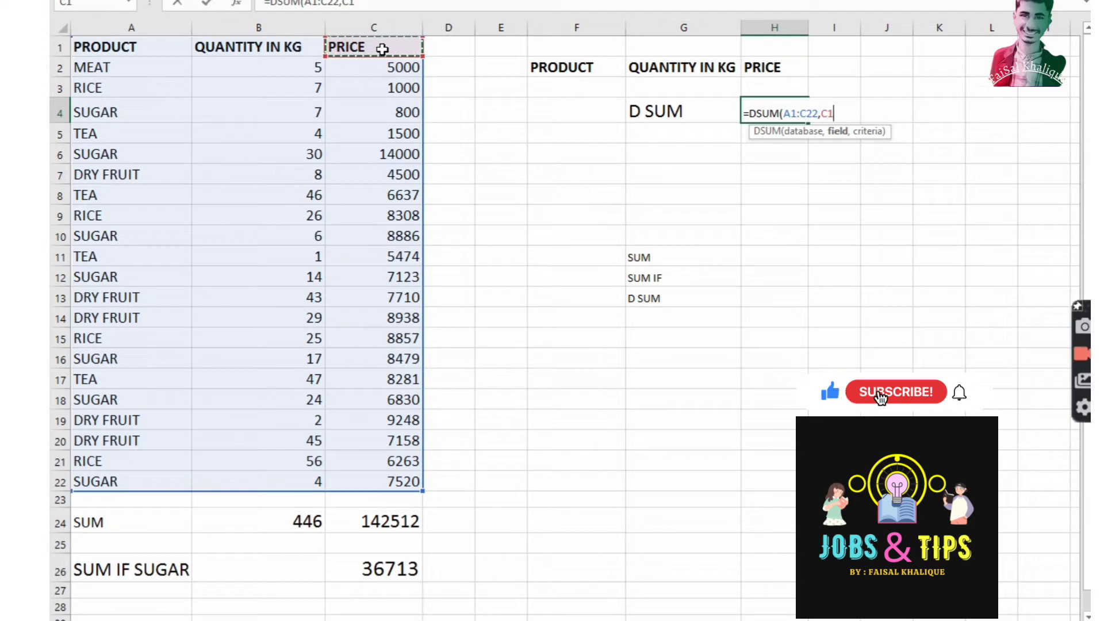
{"action": "type", "text": ","}
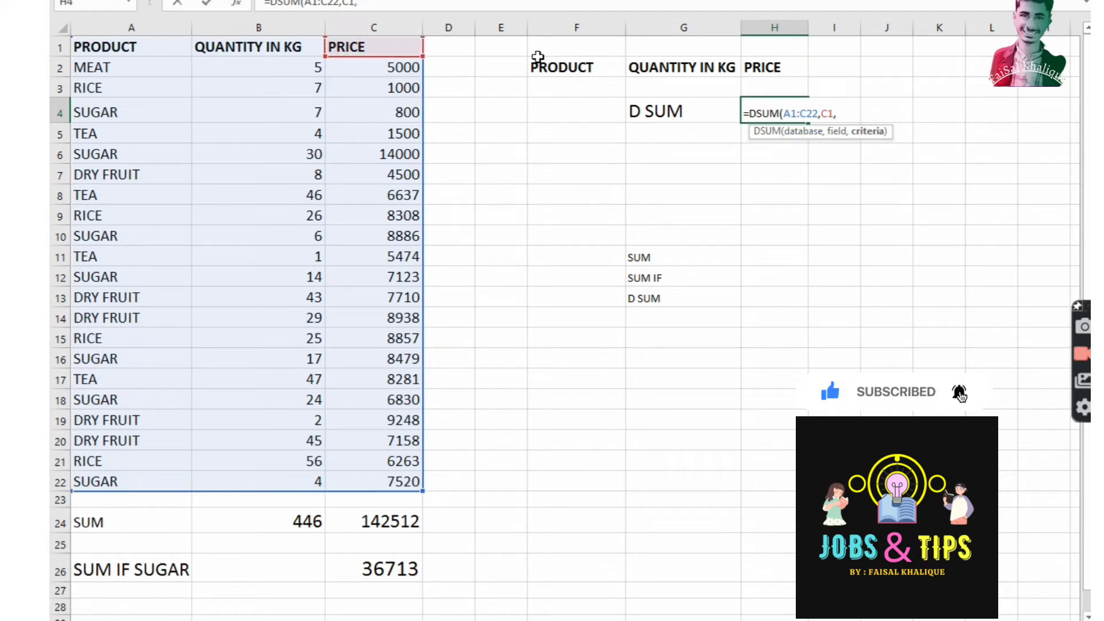
{"action": "left_click_drag", "start_coordinate": [534, 57], "coordinate": [786, 92]}
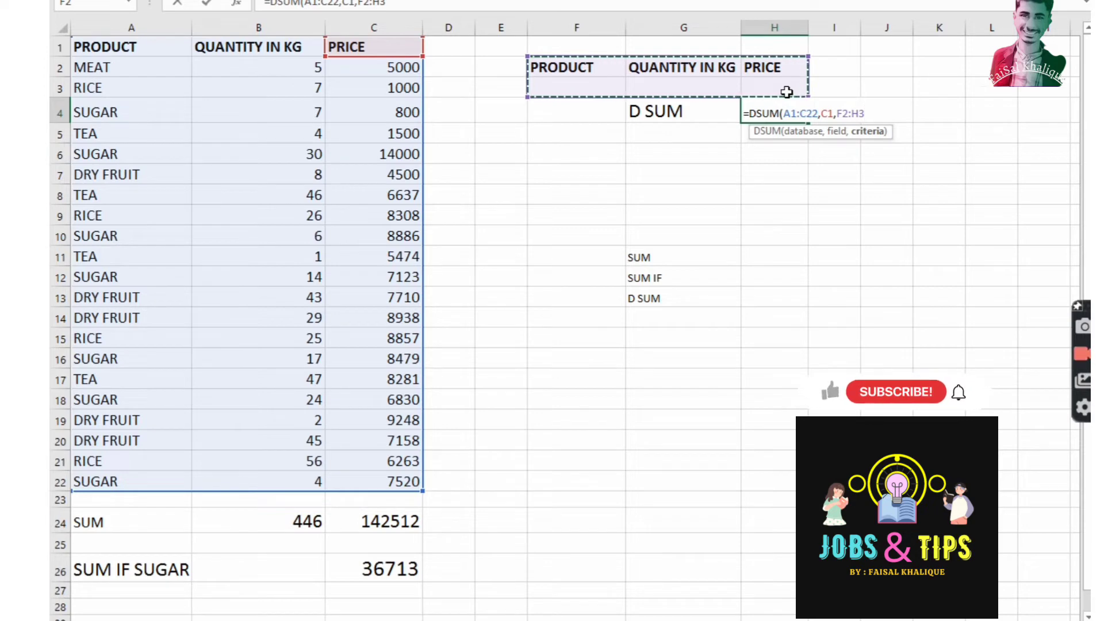
{"action": "key", "text": "Return"}
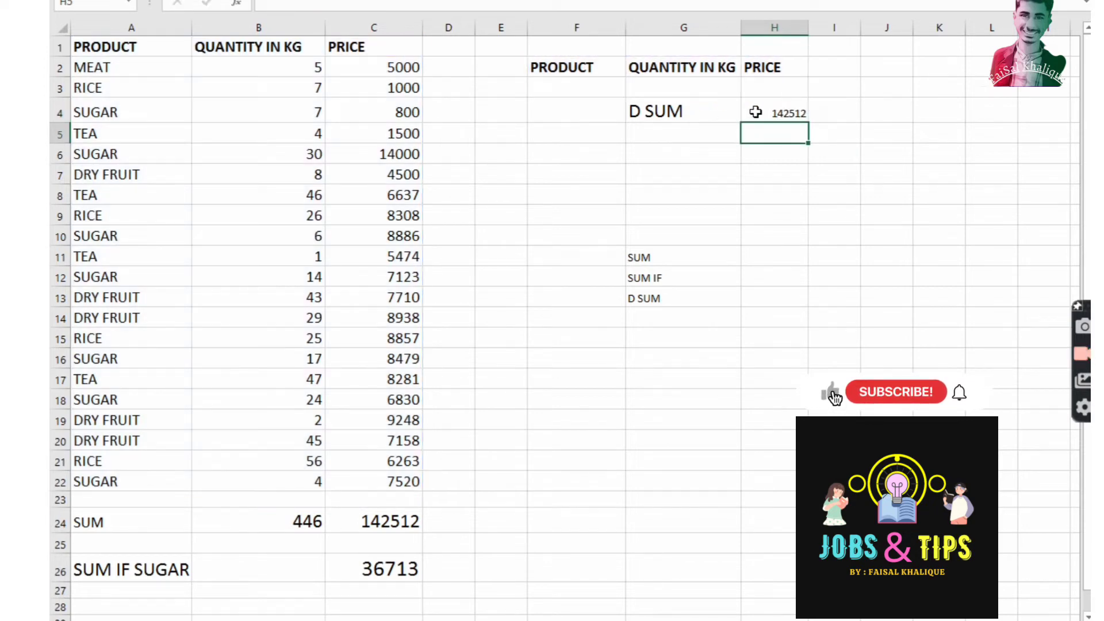
Set the DSUM result in H4 to font size 18 and compare it with the price total in C24.
{"action": "left_click", "coordinate": [389, 519]}
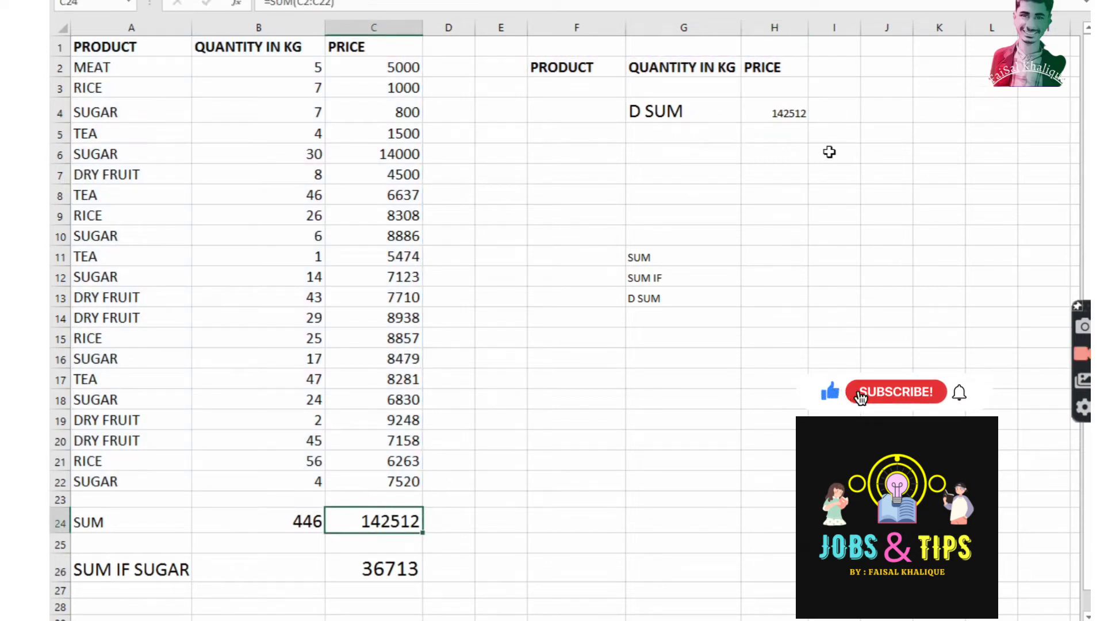
{"action": "left_click", "coordinate": [784, 113]}
{"action": "left_click", "coordinate": [239, 0]}
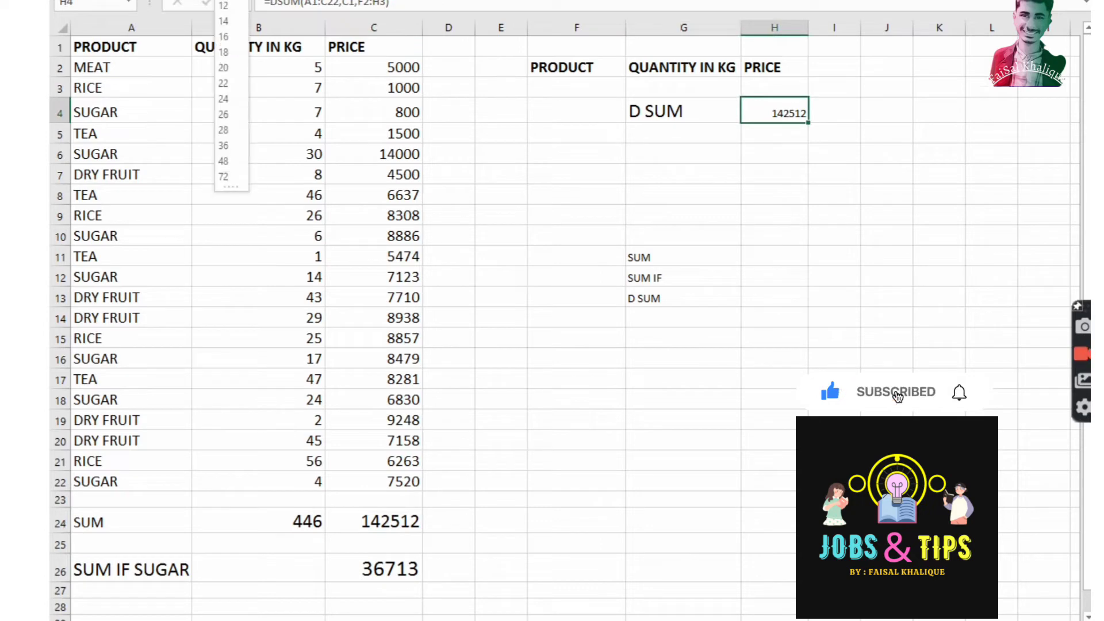
{"action": "left_click", "coordinate": [224, 53]}
{"action": "left_click", "coordinate": [424, 520]}
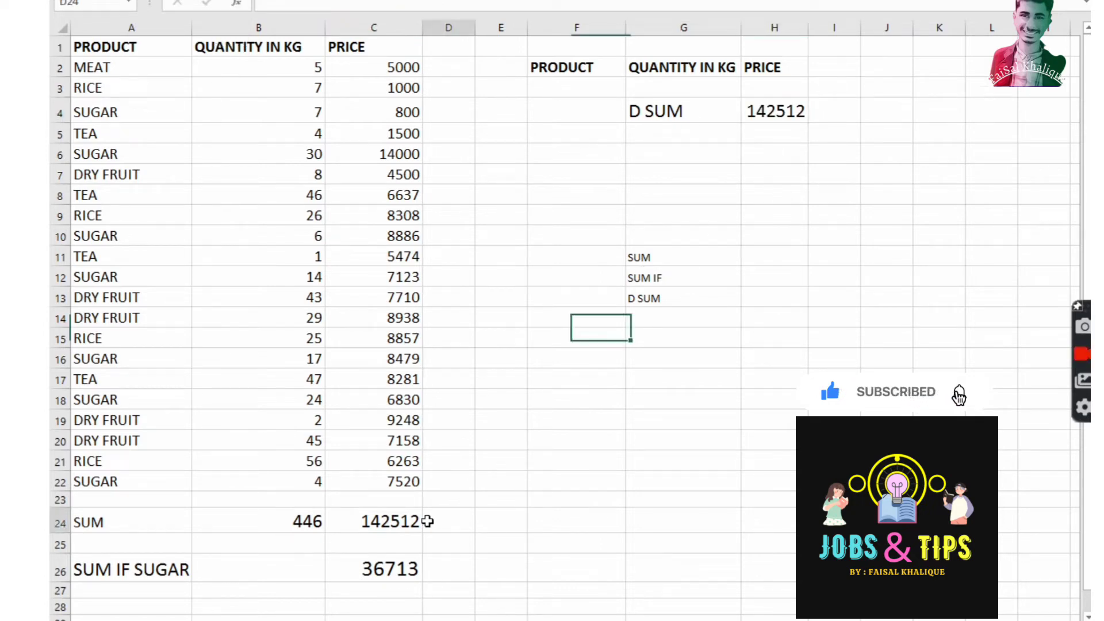
{"action": "left_click", "coordinate": [786, 118]}
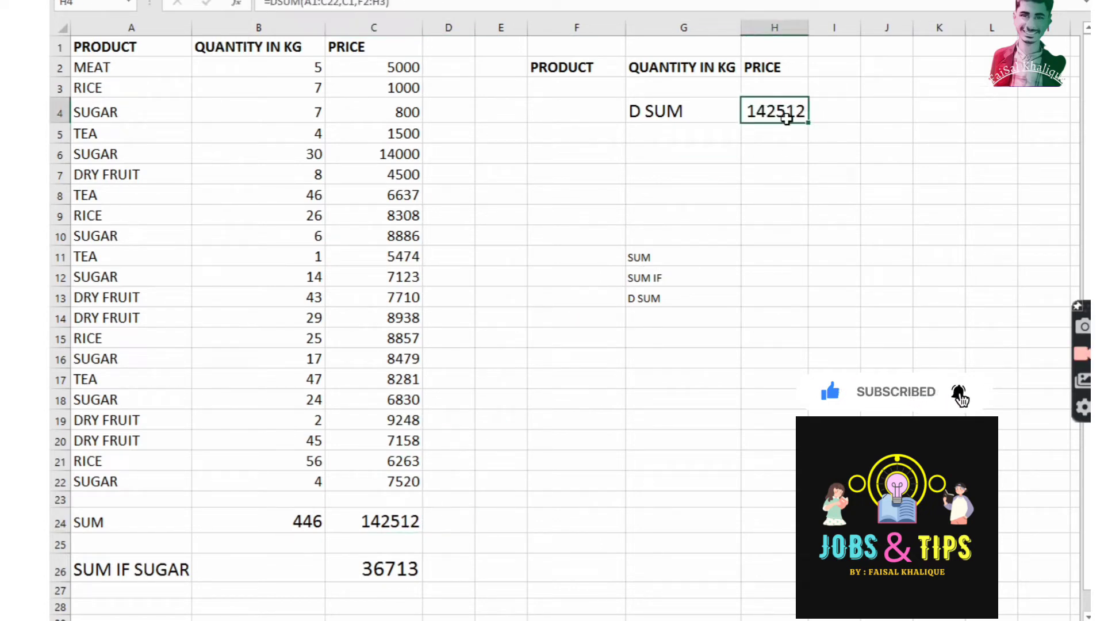
{"action": "double_click", "coordinate": [612, 90]}
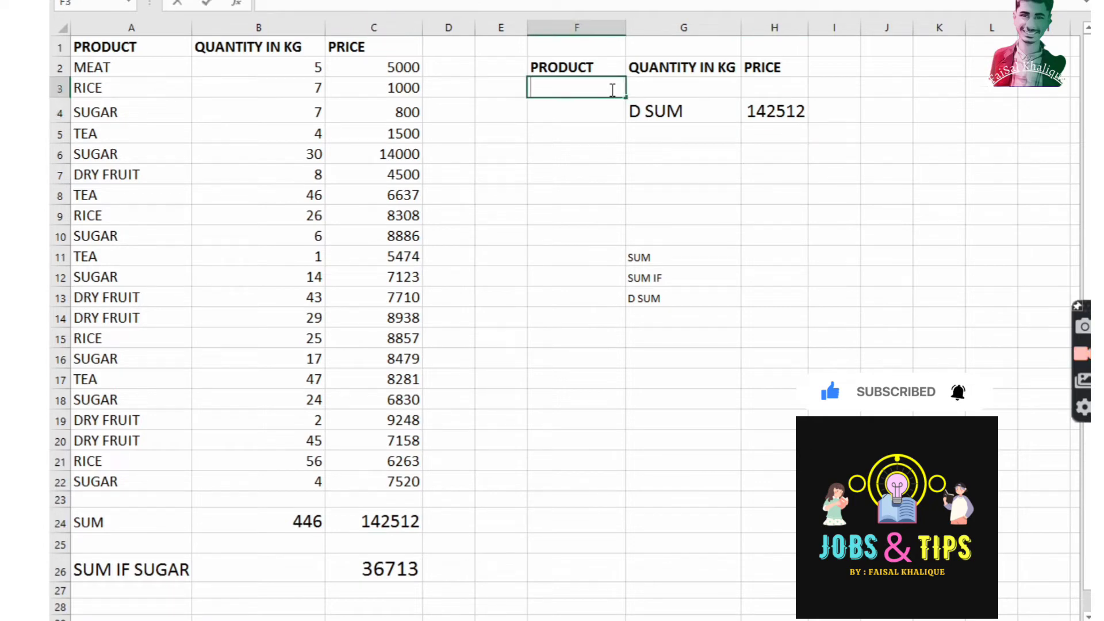
{"action": "left_click", "coordinate": [131, 86]}
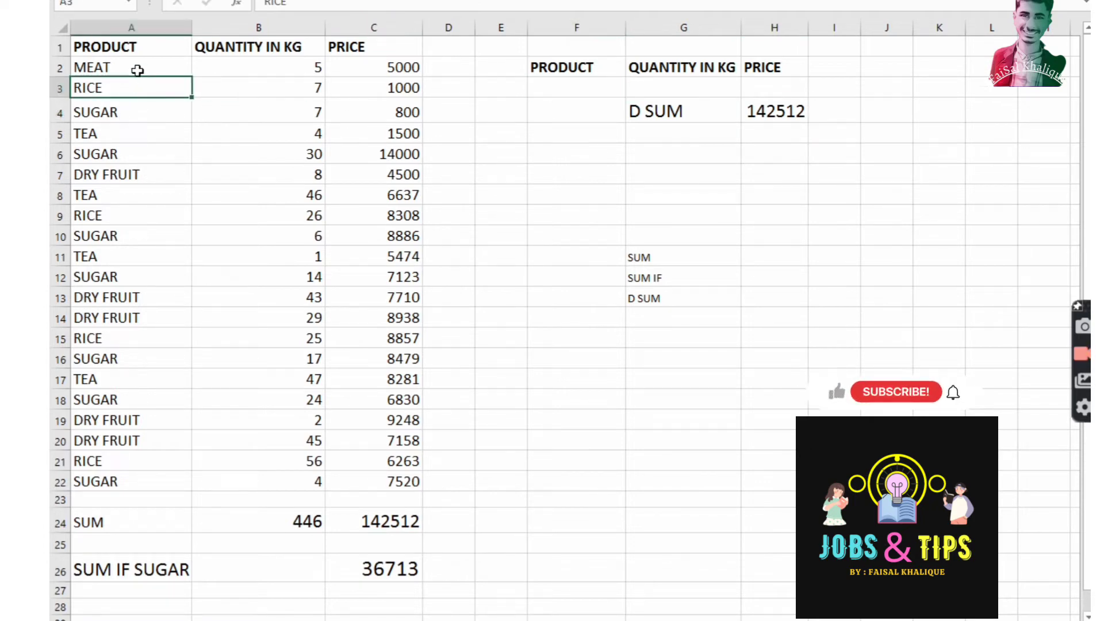
{"action": "left_click", "coordinate": [138, 69]}
{"action": "left_click_drag", "start_coordinate": [141, 77], "coordinate": [145, 111]}
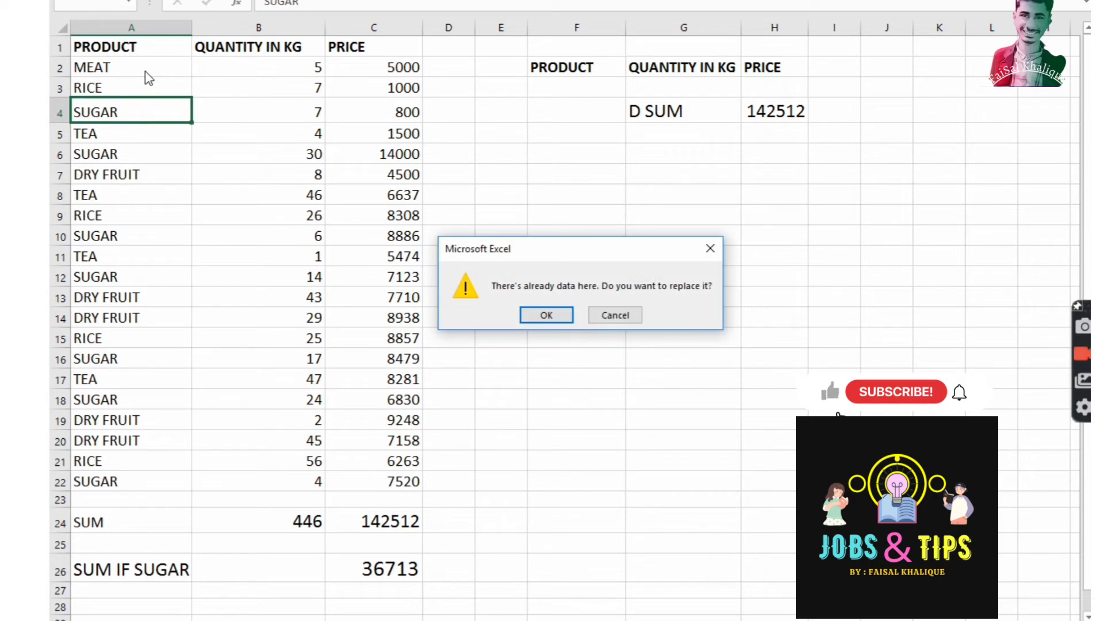
{"action": "key", "text": "Escape"}
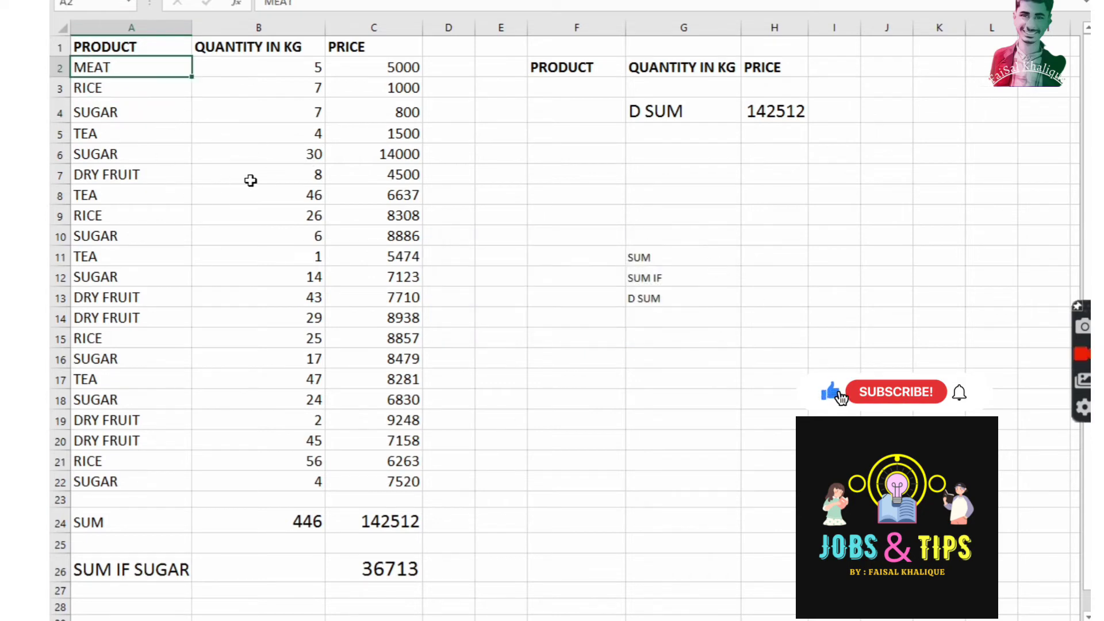
Enter RICE as the product criterion in F3 to total the rice prices with DSUM.
{"action": "left_click", "coordinate": [106, 87]}
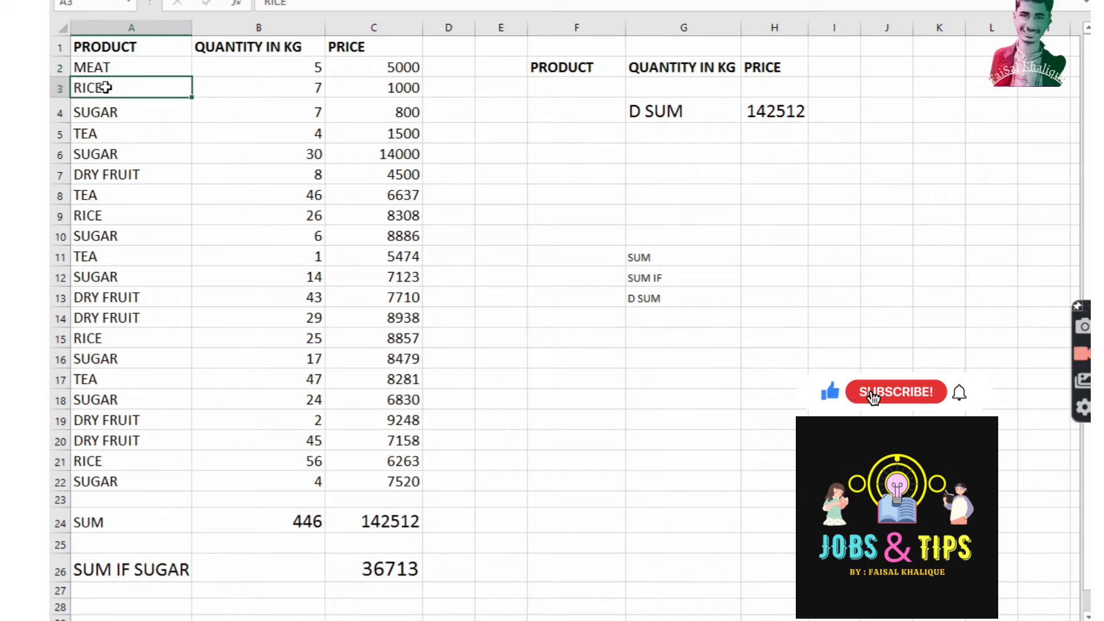
{"action": "left_click", "coordinate": [590, 87]}
{"action": "type", "text": "RICE"}
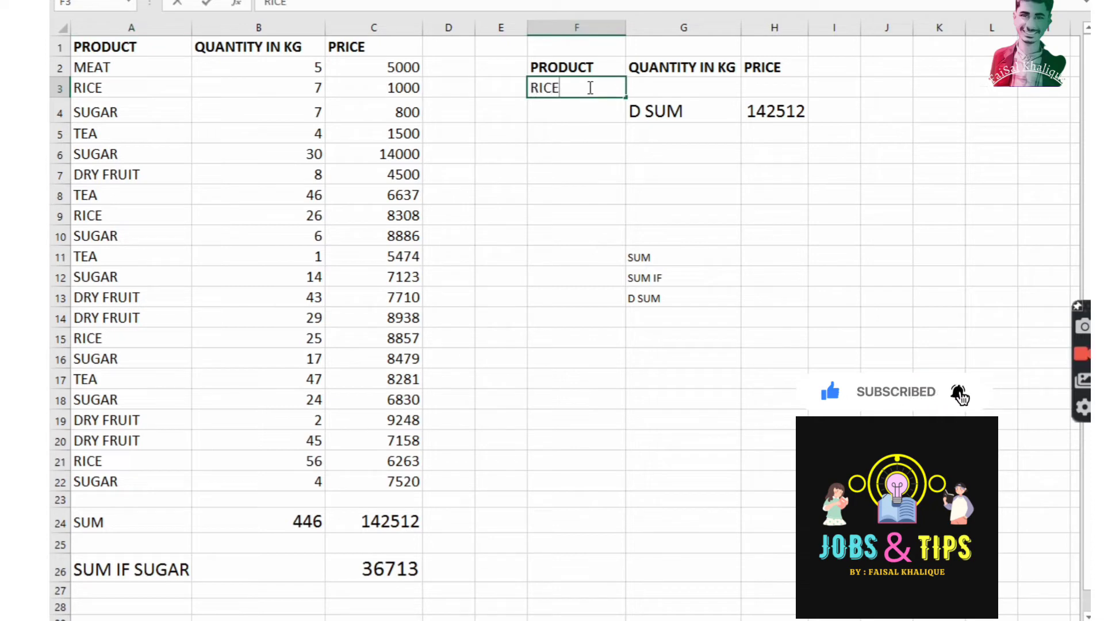
{"action": "key", "text": "Return"}
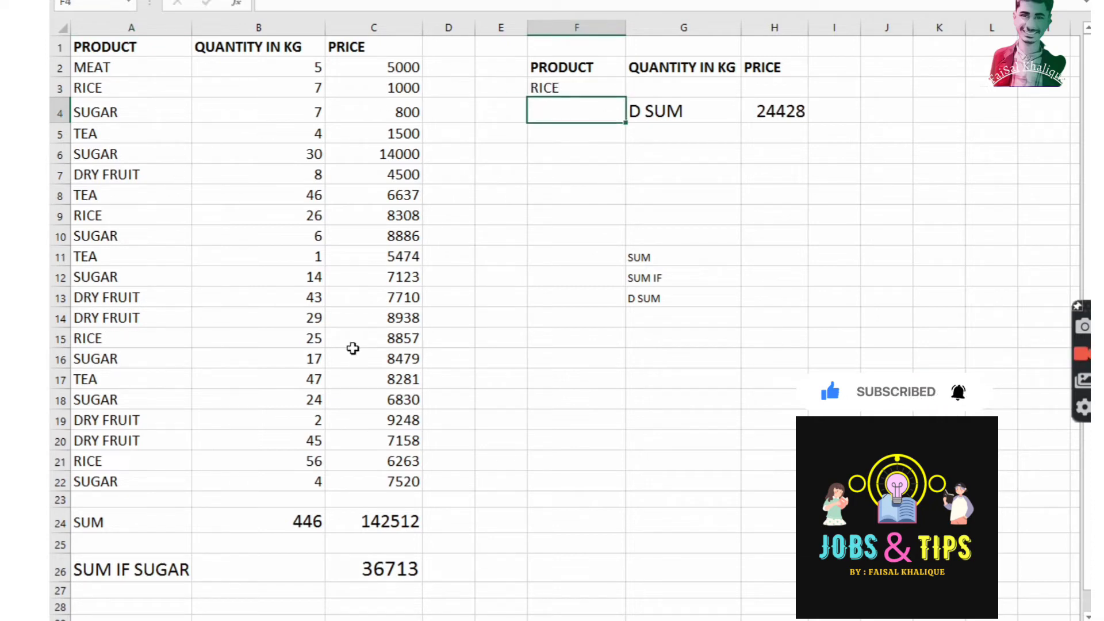
Change the product criterion in F3 to SUGAR to total the sugar prices with DSUM.
{"action": "left_click", "coordinate": [577, 87]}
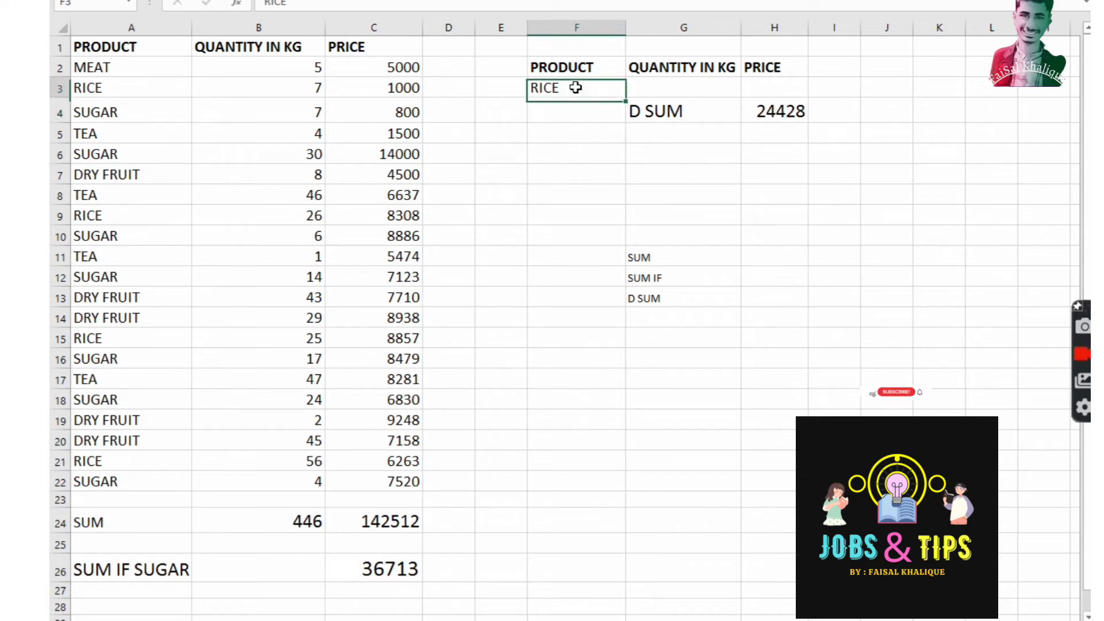
{"action": "key", "text": "BackSpace"}
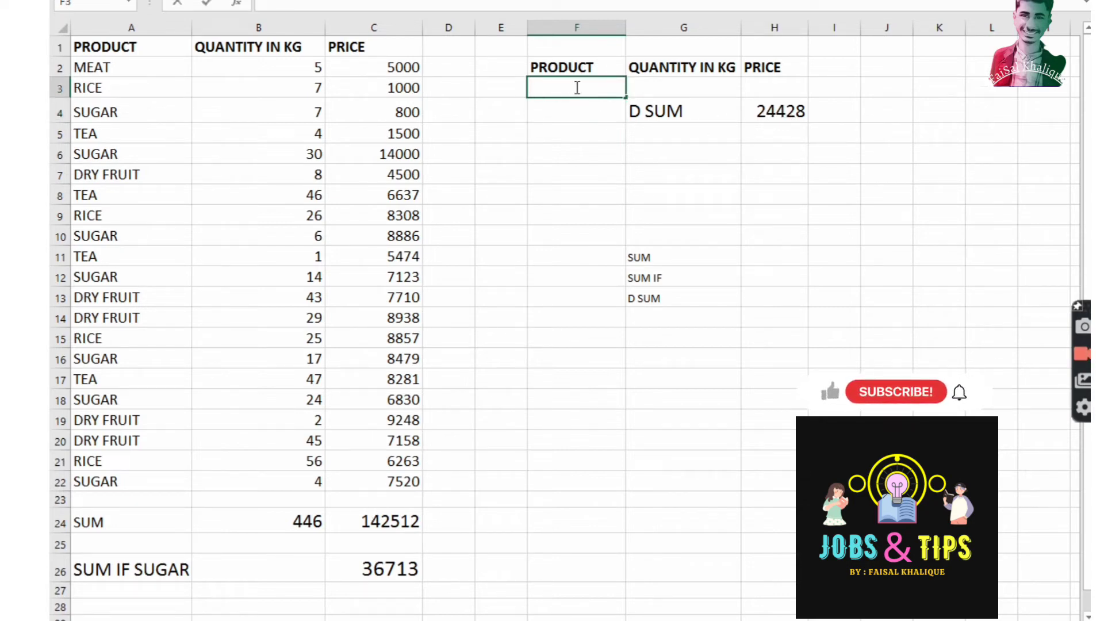
{"action": "type", "text": "SUGSR"}
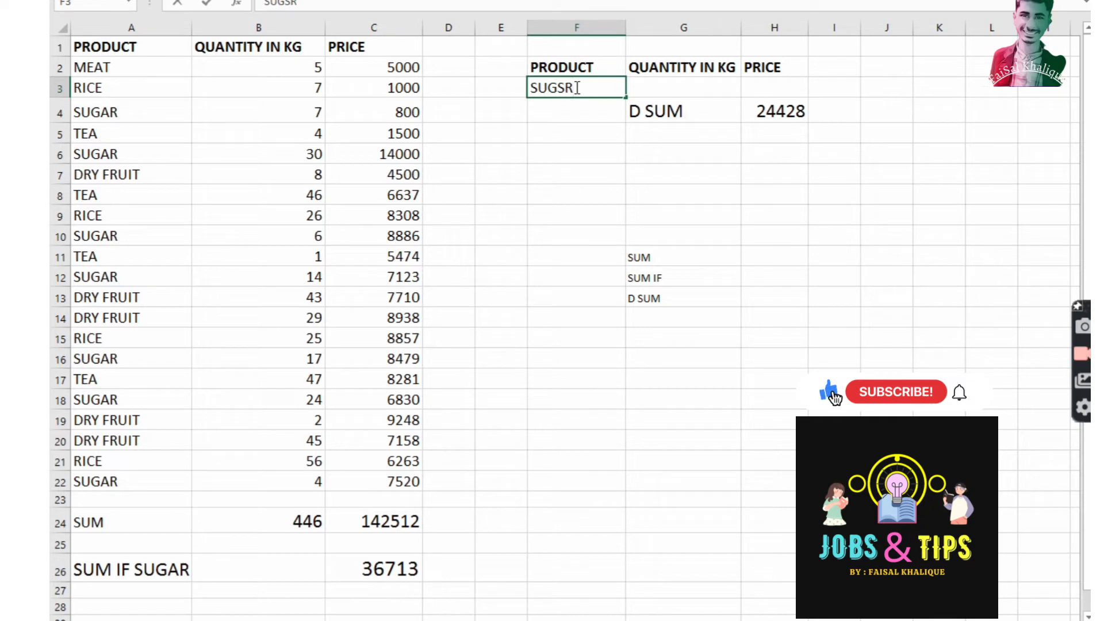
{"action": "key", "text": "BackSpace"}
{"action": "key", "text": "BackSpace"}
{"action": "type", "text": "AR"}
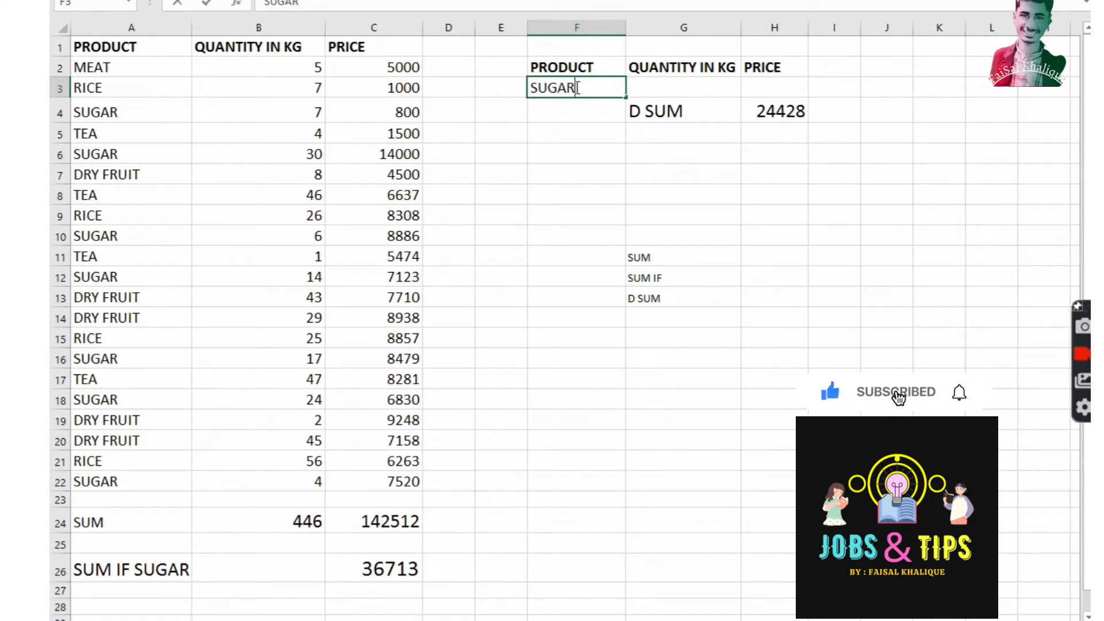
{"action": "key", "text": "Return"}
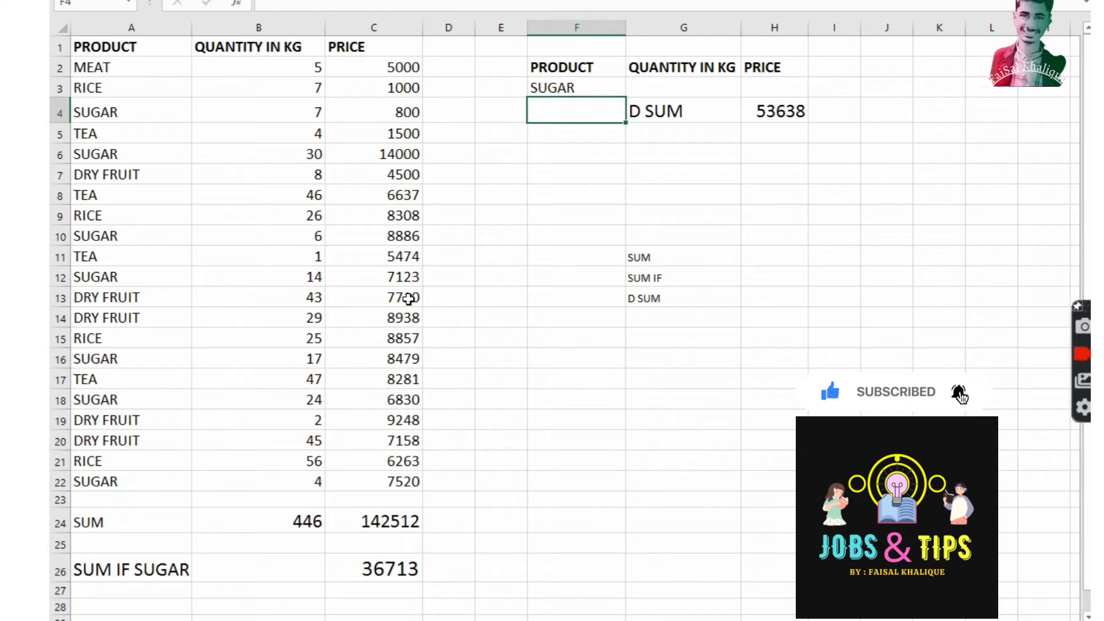
Enter 30 as the quantity criterion in G3 and select the DSUM result in H4 to check it.
{"action": "left_click", "coordinate": [690, 96]}
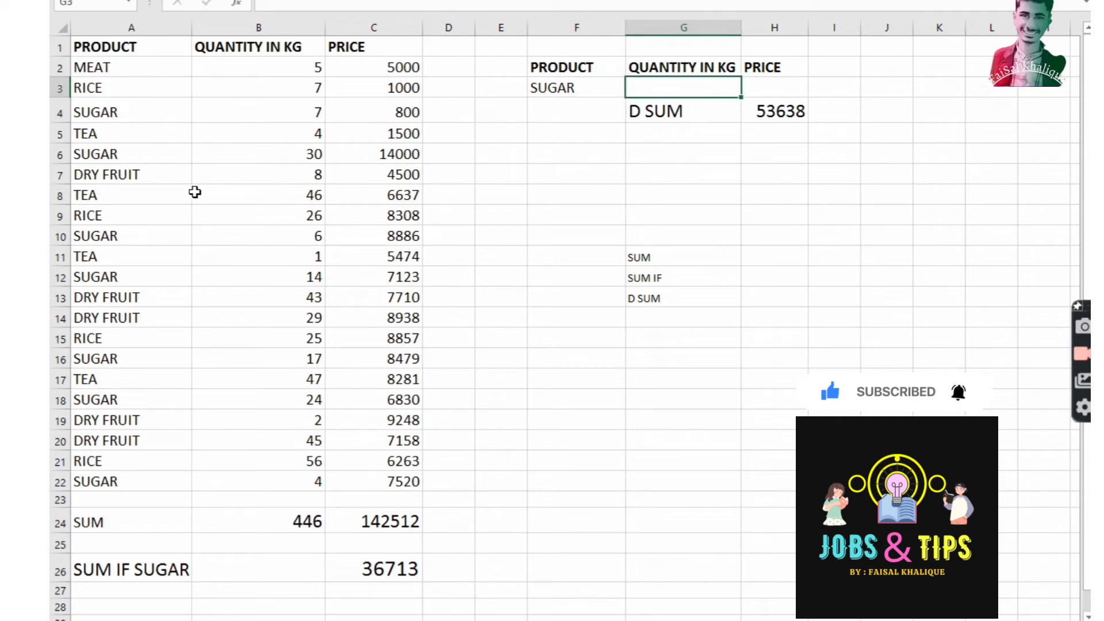
{"action": "left_click", "coordinate": [287, 153]}
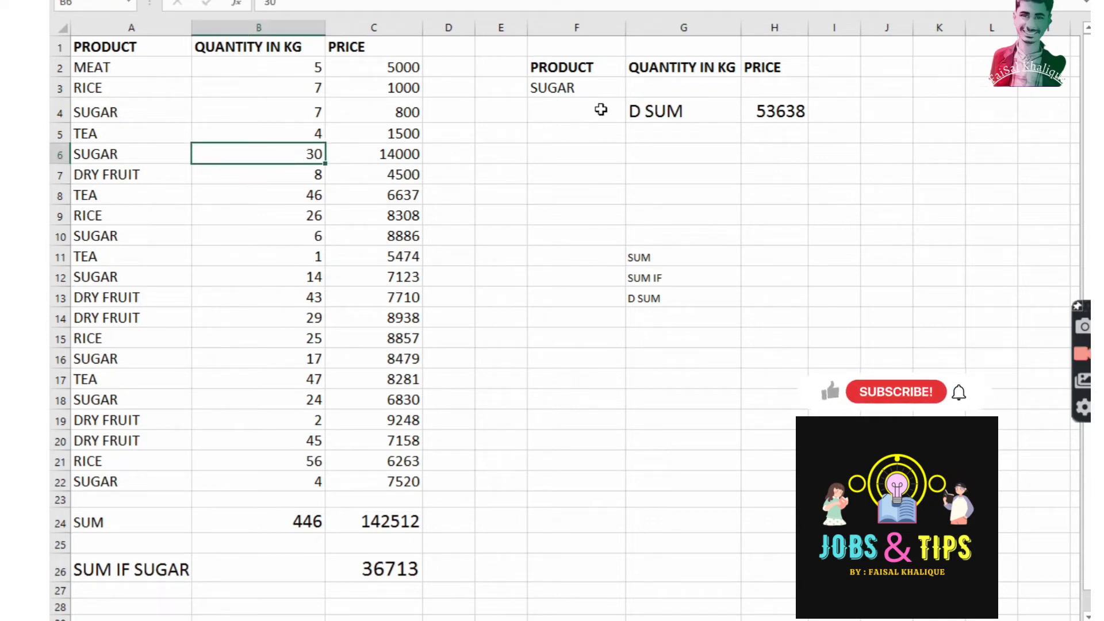
{"action": "left_click", "coordinate": [655, 90]}
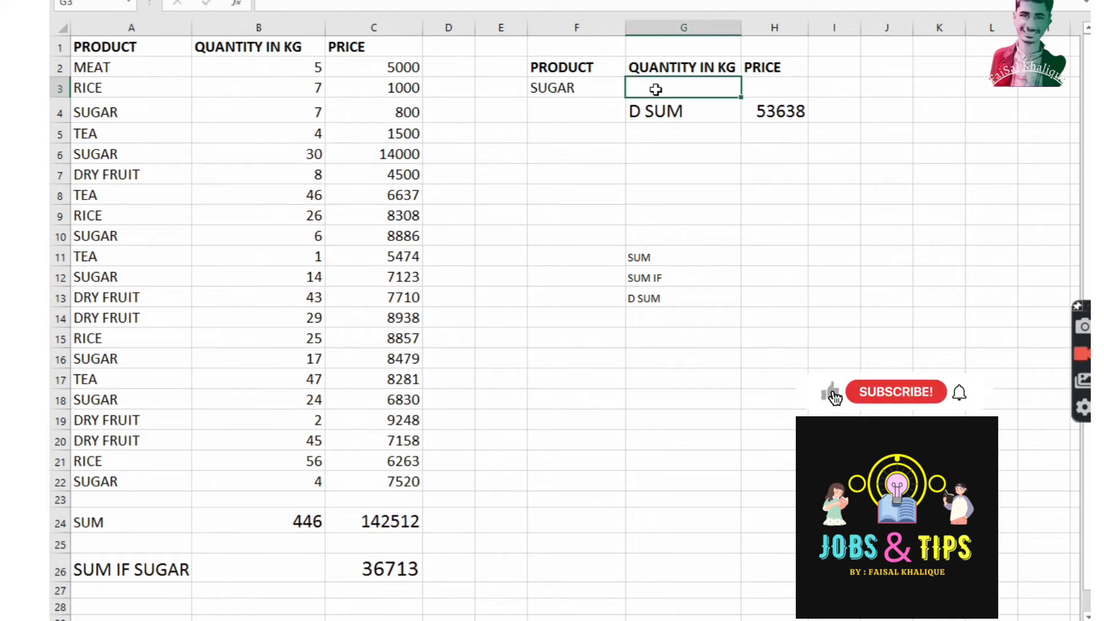
{"action": "type", "text": "30"}
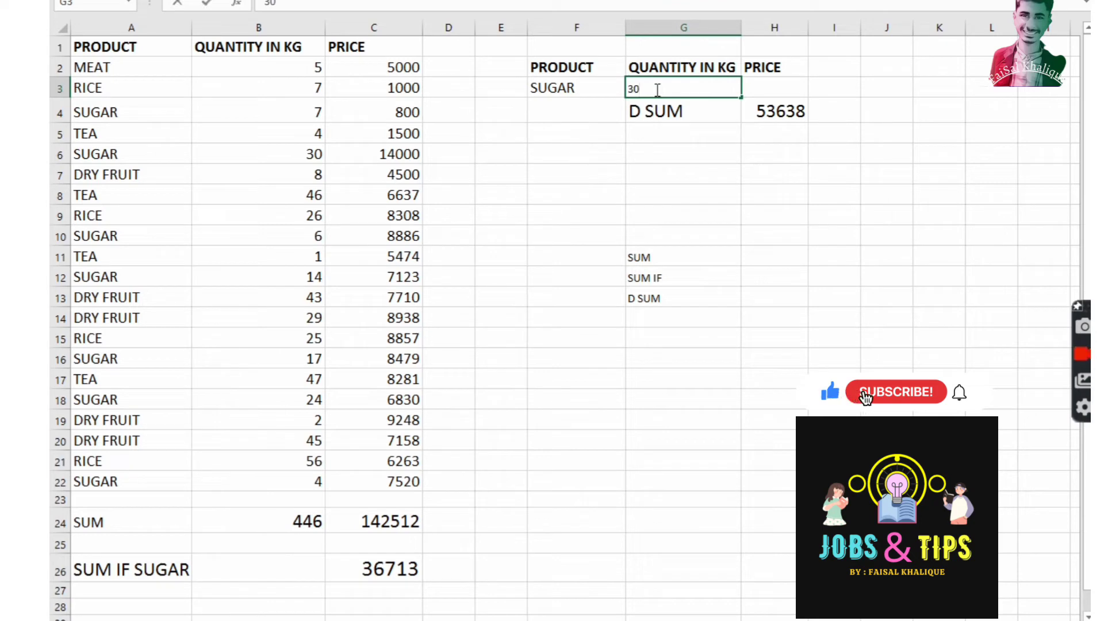
{"action": "key", "text": "Return"}
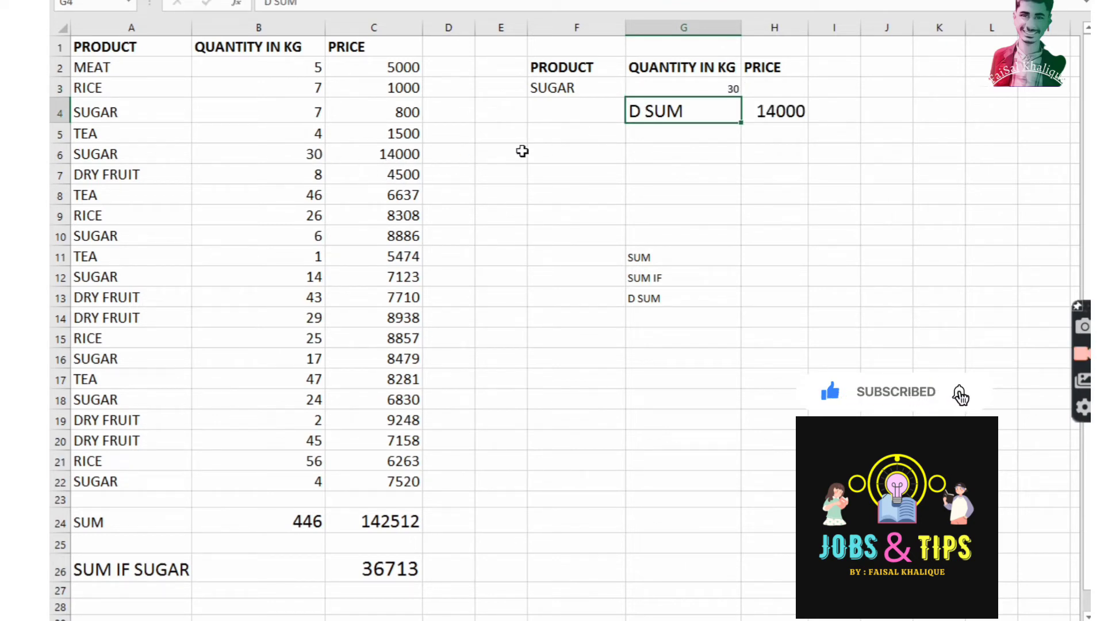
{"action": "left_click", "coordinate": [792, 119]}
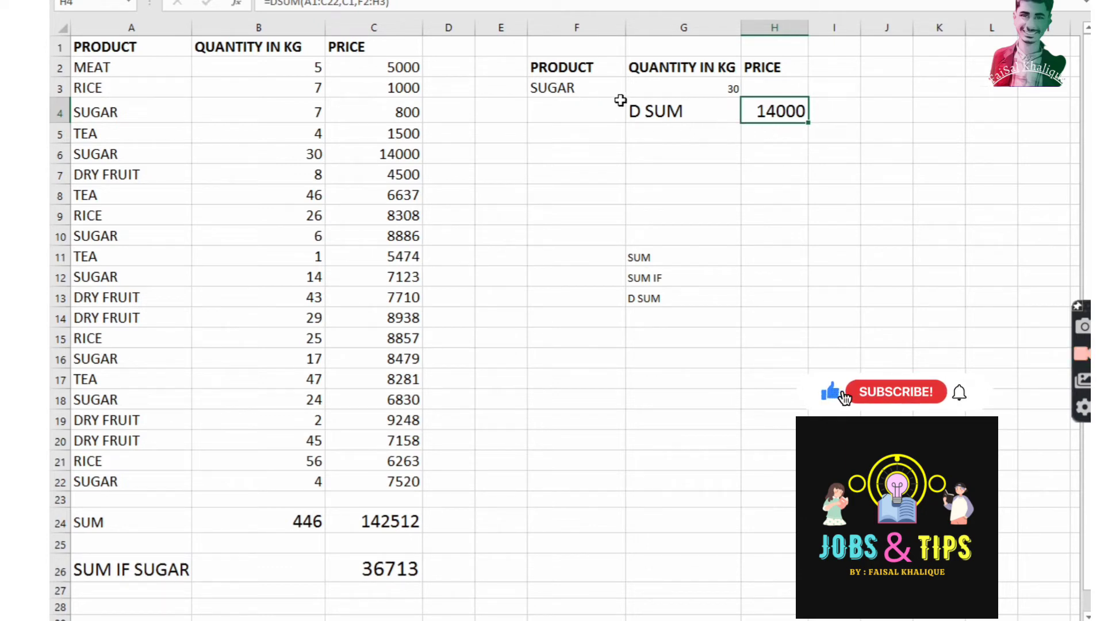
Clear the quantity criterion in G3 and enter 6, the sugar quantity from B10, in its place.
{"action": "left_click", "coordinate": [698, 94]}
{"action": "key", "text": "Delete"}
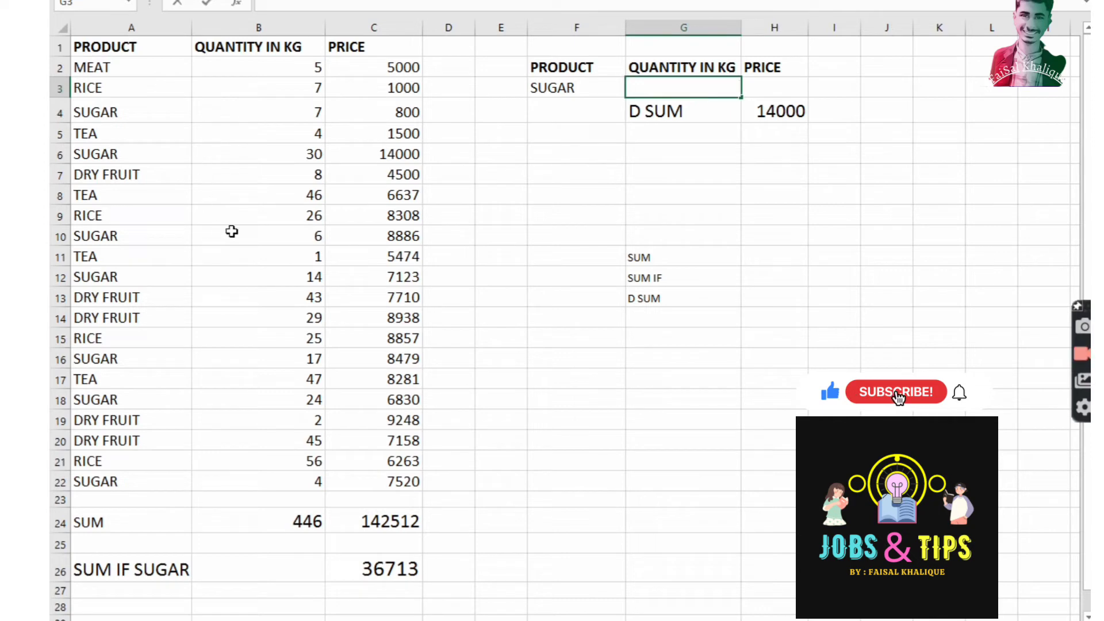
{"action": "left_click", "coordinate": [264, 242]}
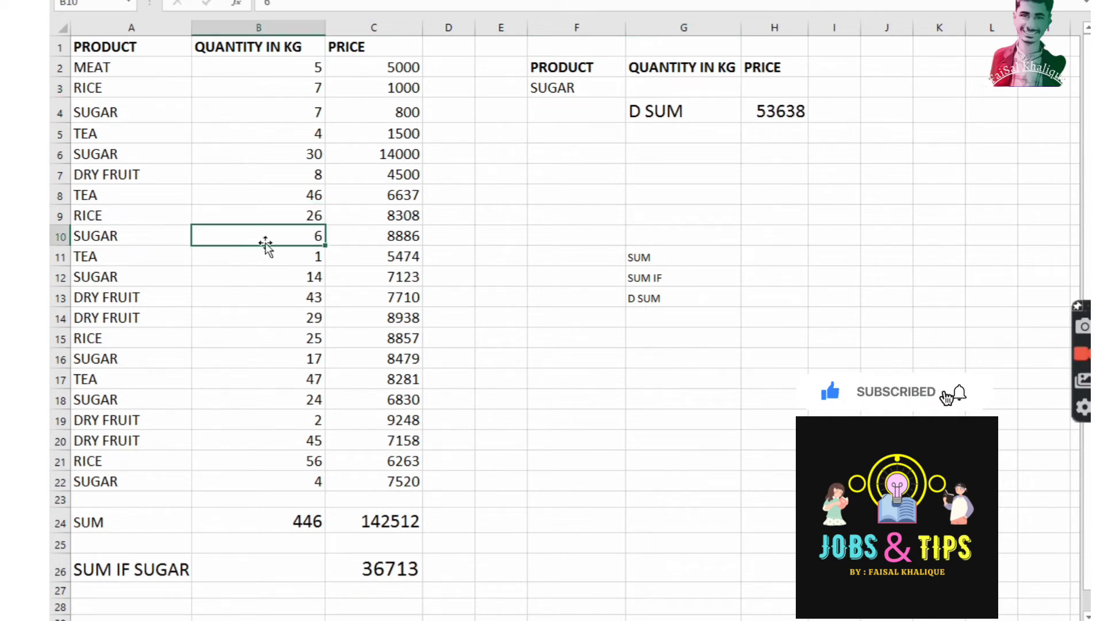
{"action": "left_click", "coordinate": [667, 87]}
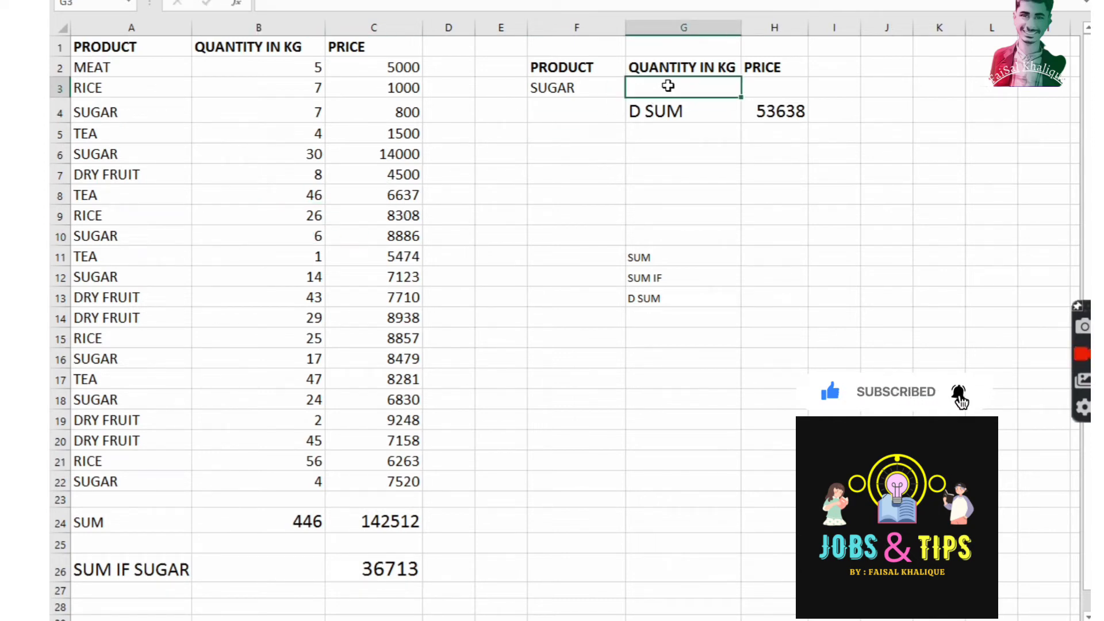
{"action": "key", "text": "Return"}
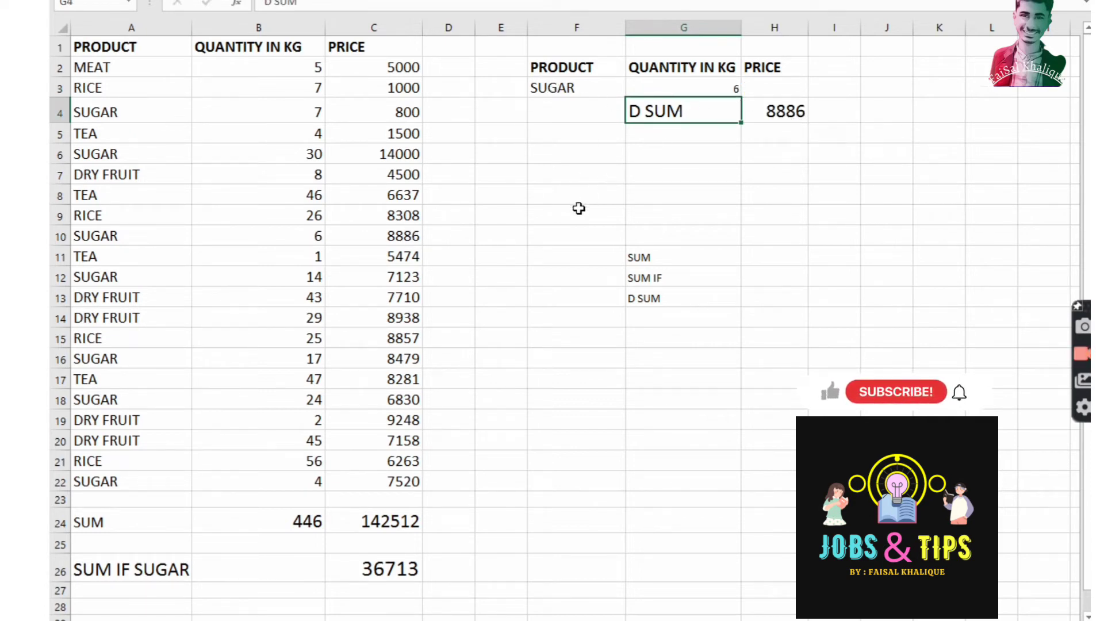
Set the SUM label in cell G11 to font size 14 and select the SUM IF label below it.
{"action": "left_click", "coordinate": [640, 260]}
{"action": "left_click", "coordinate": [662, 269]}
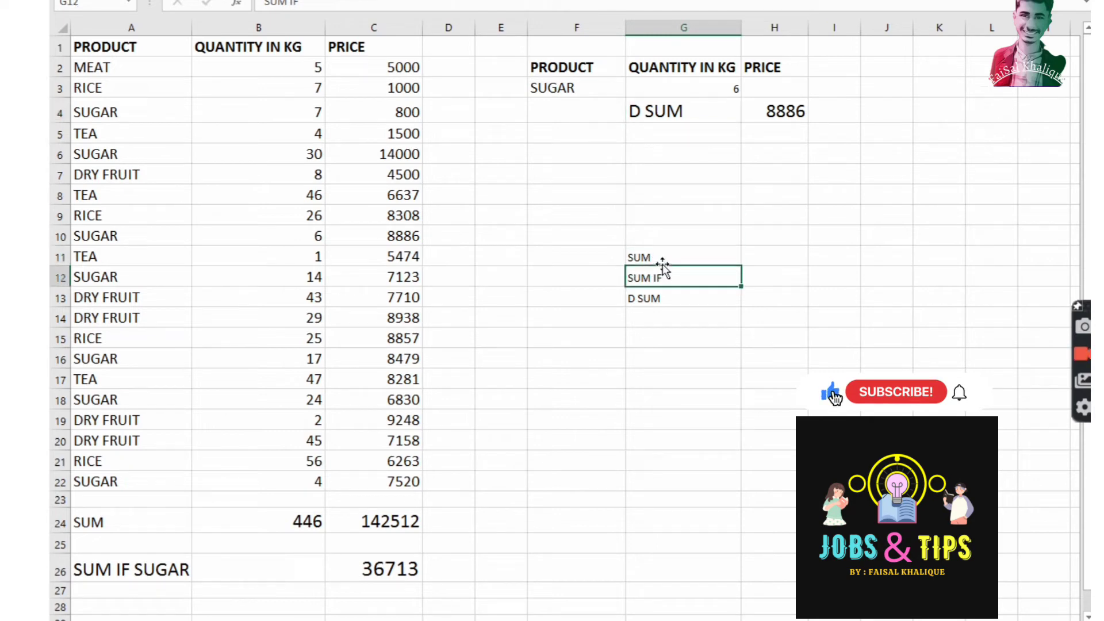
{"action": "left_click", "coordinate": [663, 258]}
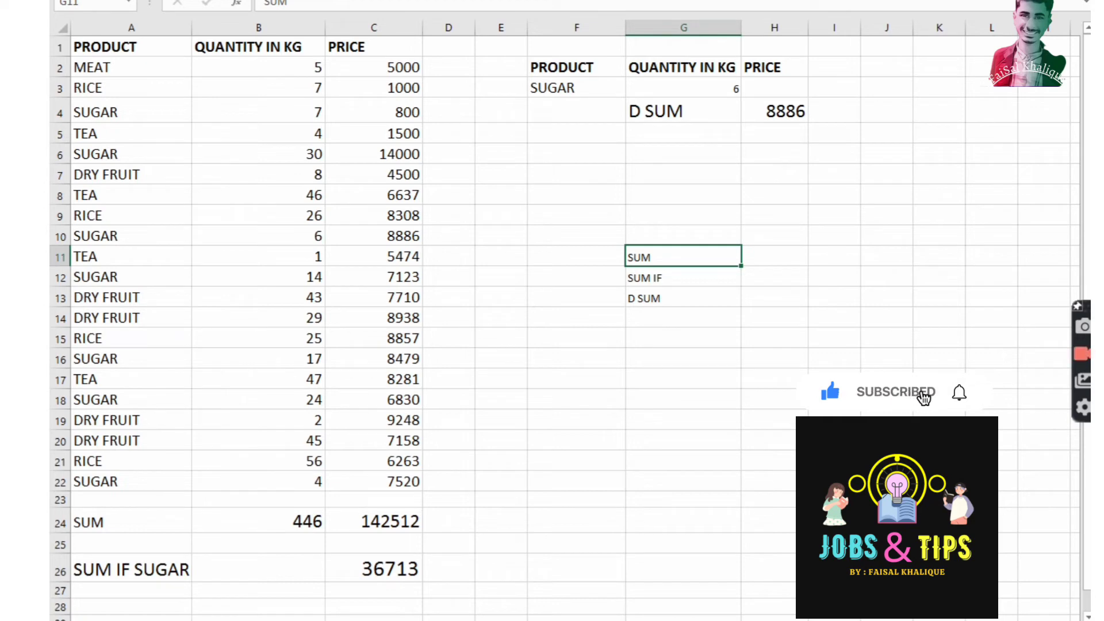
{"action": "left_click", "coordinate": [245, 0]}
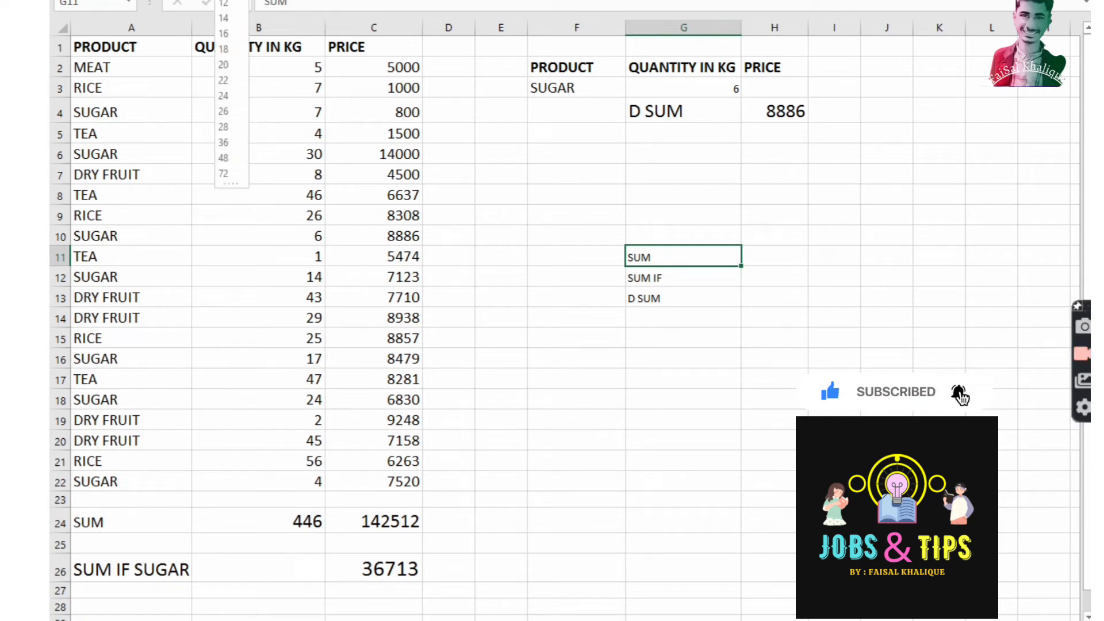
{"action": "left_click", "coordinate": [225, 22]}
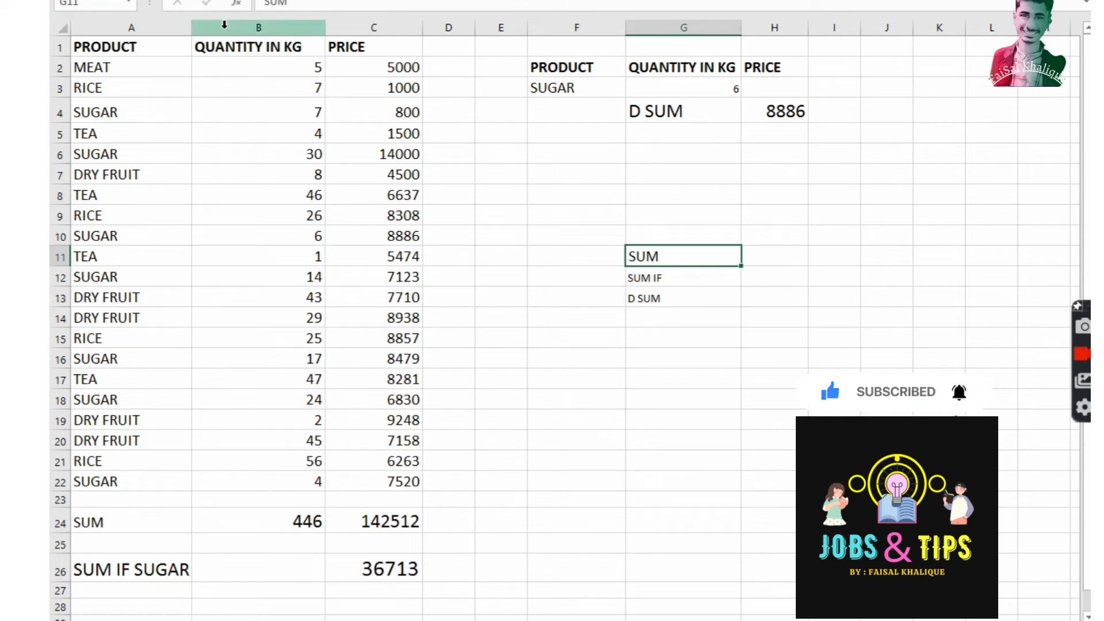
{"action": "left_click", "coordinate": [676, 277]}
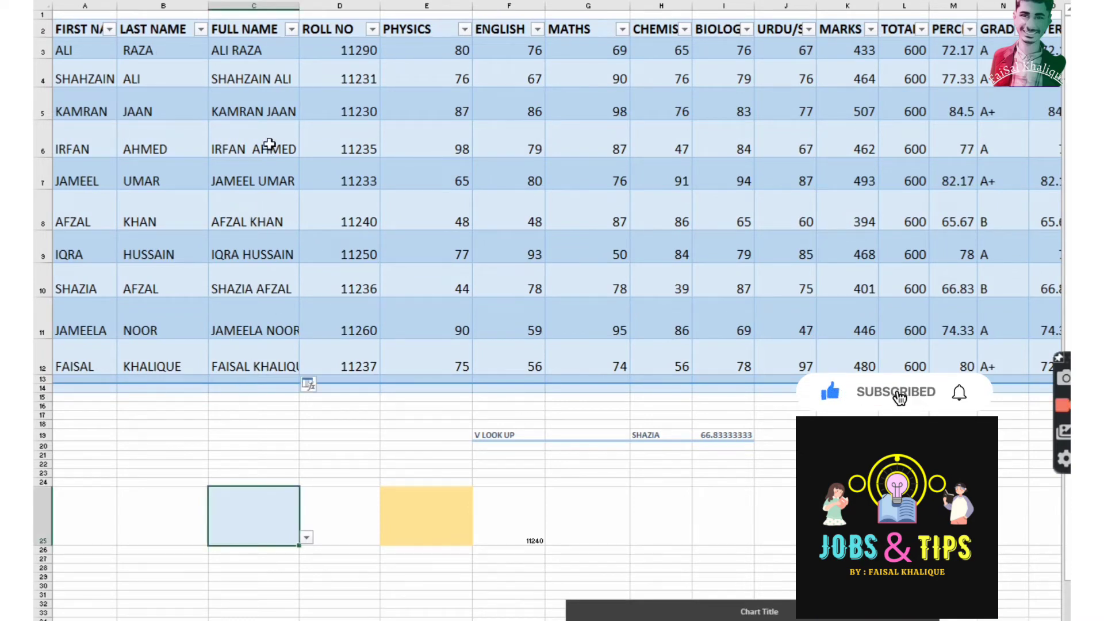
Replace the full name formula in C3 of the student marks table with the word CONCATENATE.
{"action": "left_click", "coordinate": [254, 50]}
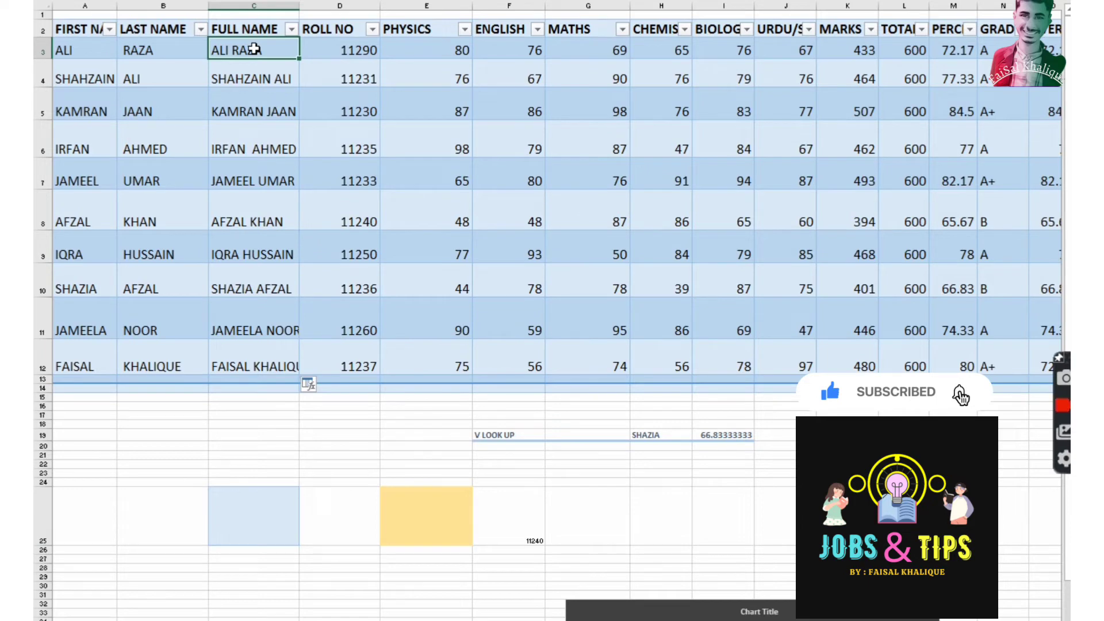
{"action": "double_click", "coordinate": [254, 50]}
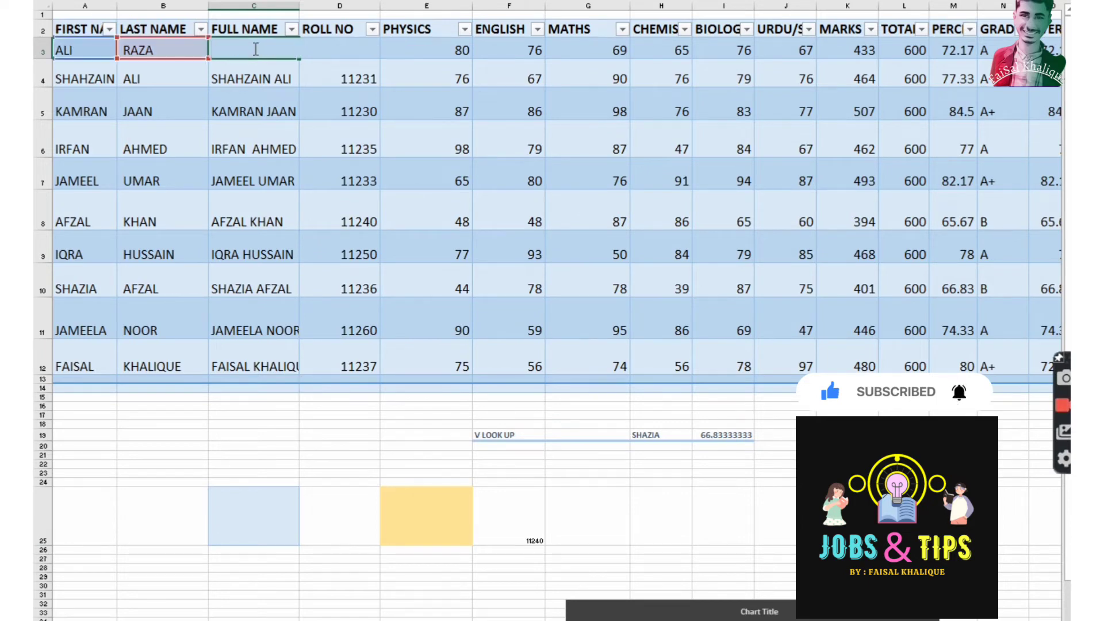
{"action": "type", "text": "C"}
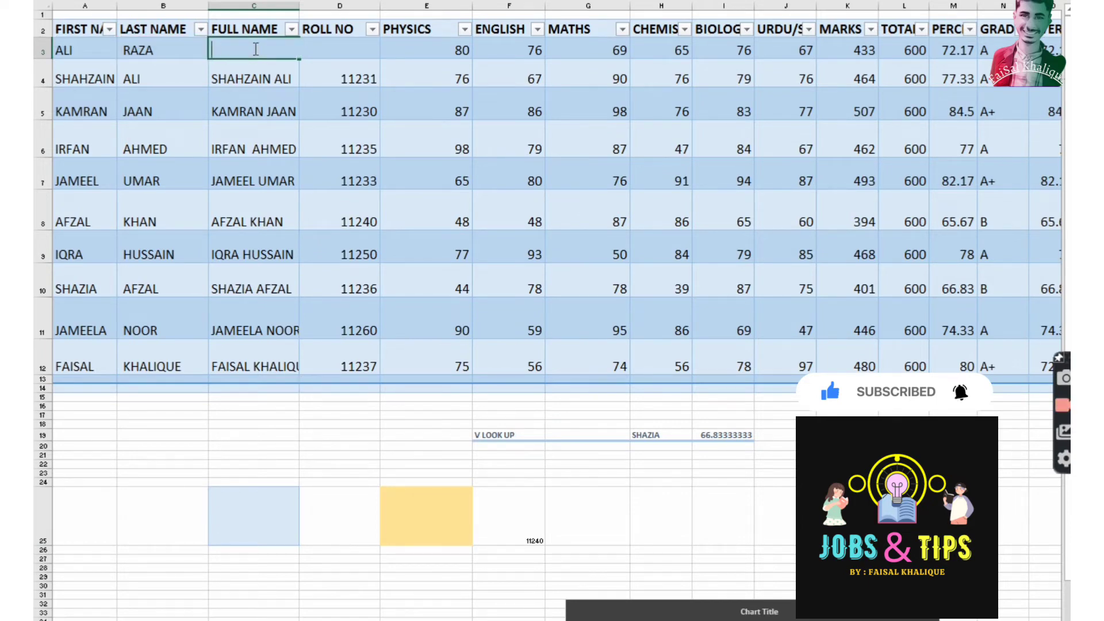
{"action": "type", "text": "COM"}
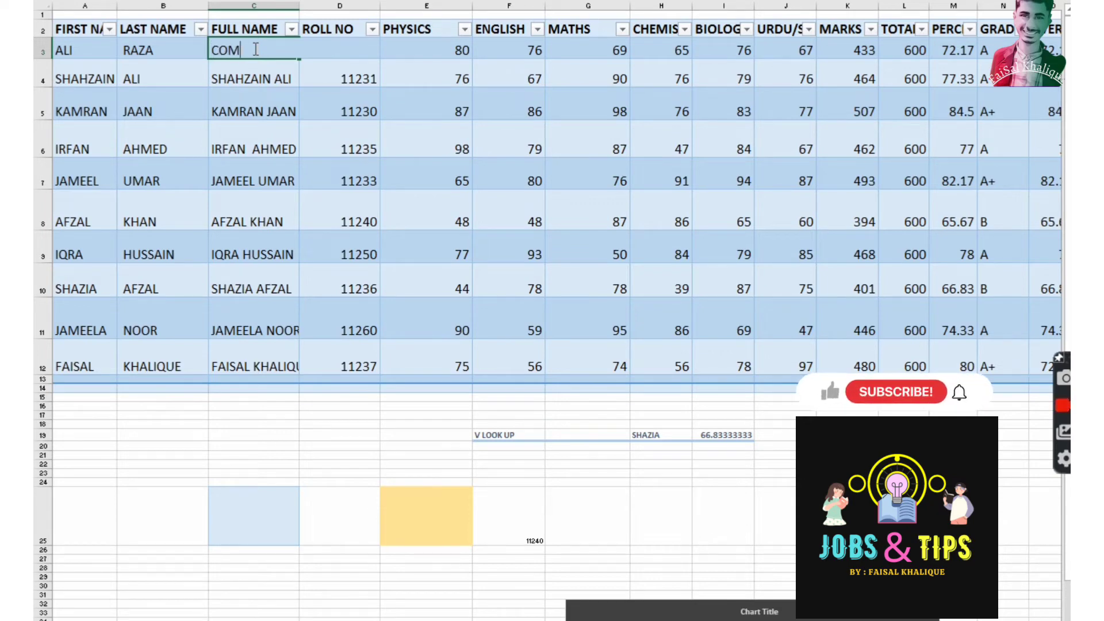
{"action": "key", "text": "BackSpace"}
{"action": "type", "text": "NCATENATE"}
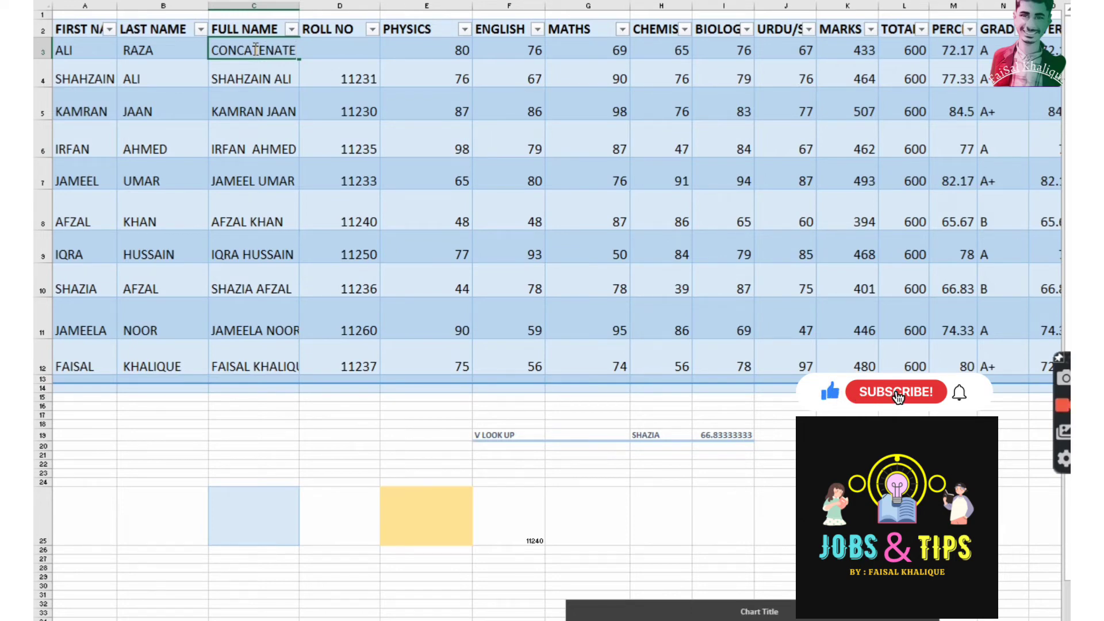
Make the word CONCATENATE in C3 bold and erase it, leaving the cell open for editing.
{"action": "left_click_drag", "start_coordinate": [211, 50], "coordinate": [294, 52]}
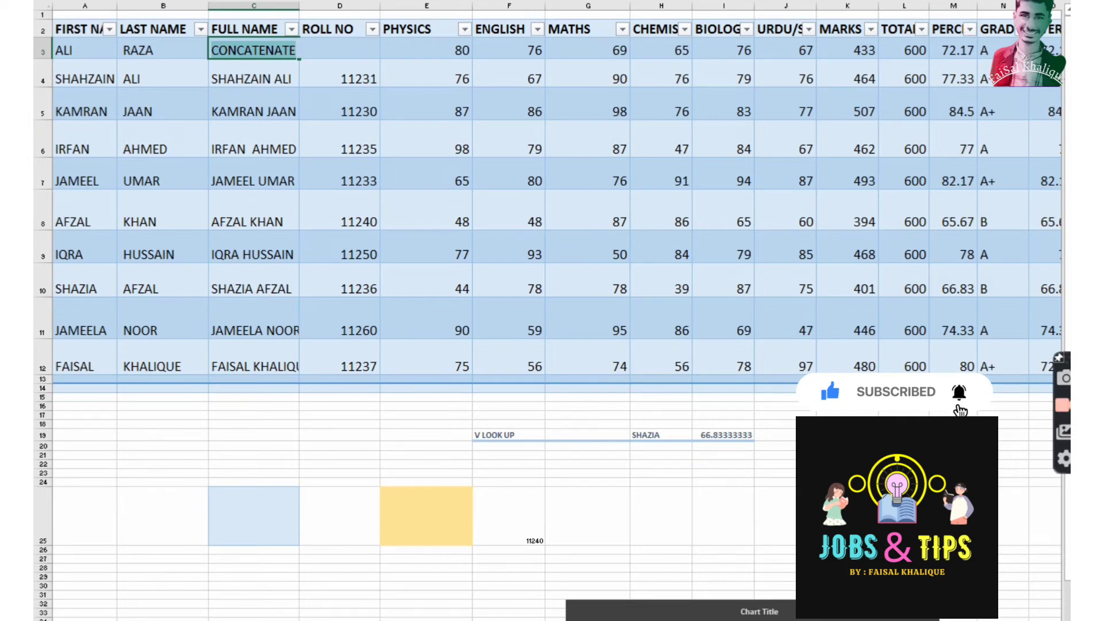
{"action": "key", "text": "ctrl+b"}
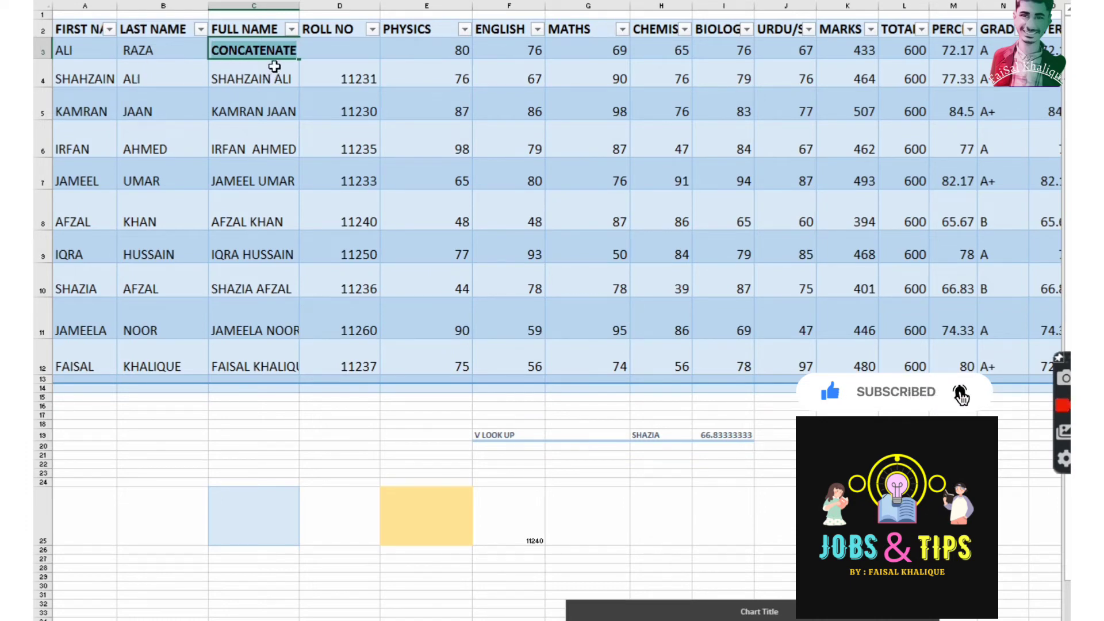
{"action": "key", "text": "BackSpace"}
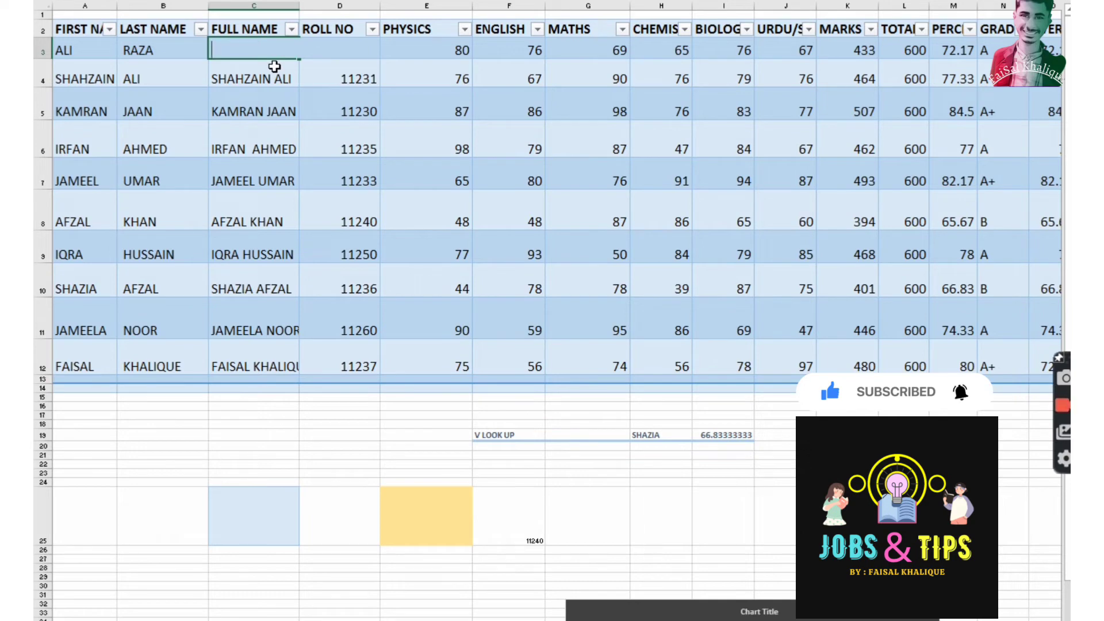
Enter a CONCATENATE formula in C3 that joins the first name and last name of the same row.
{"action": "type", "text": "=CONCAT"}
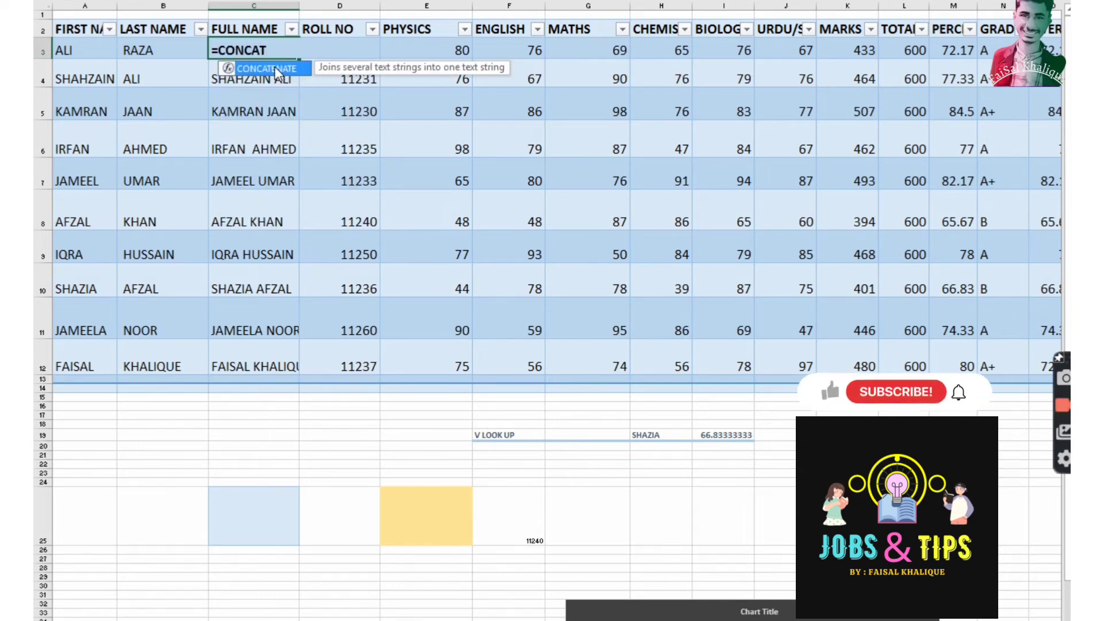
{"action": "double_click", "coordinate": [275, 67]}
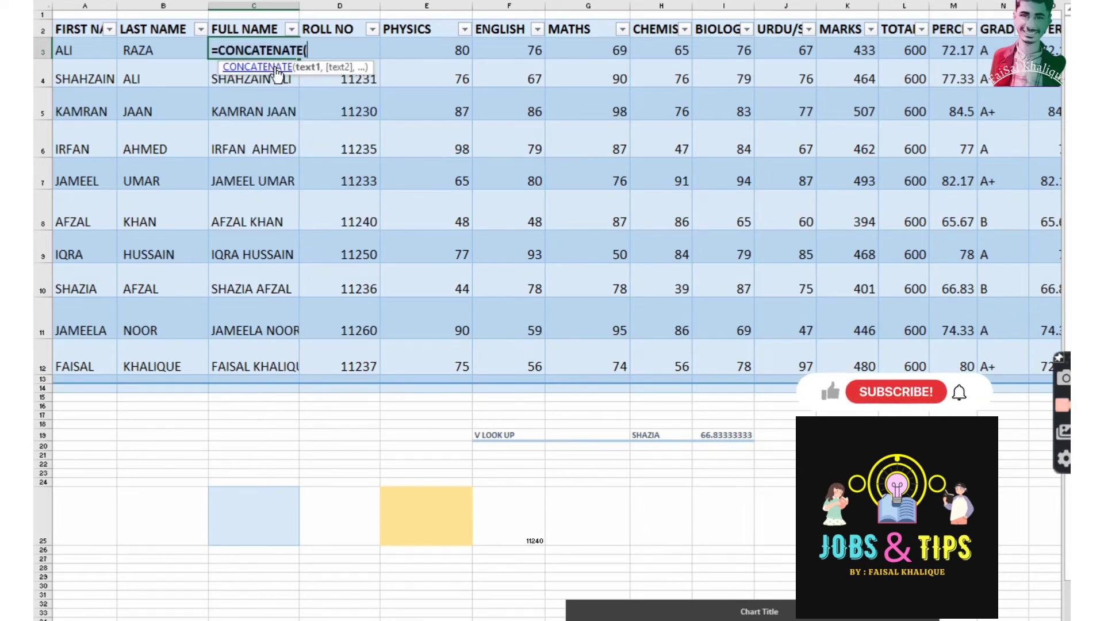
{"action": "left_click", "coordinate": [89, 49]}
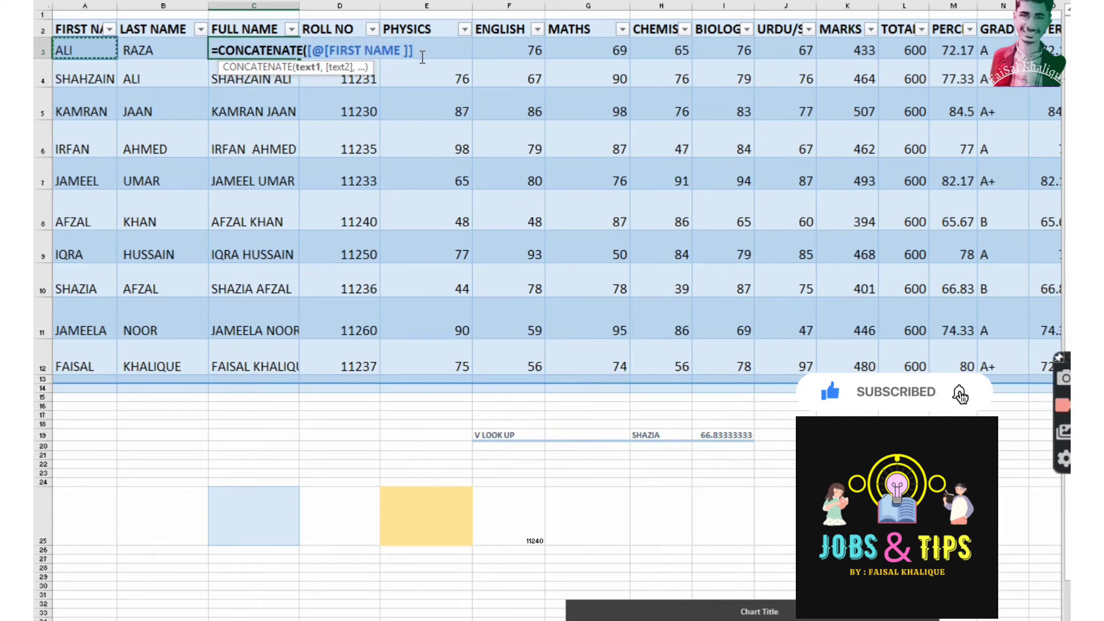
{"action": "type", "text": ",,"}
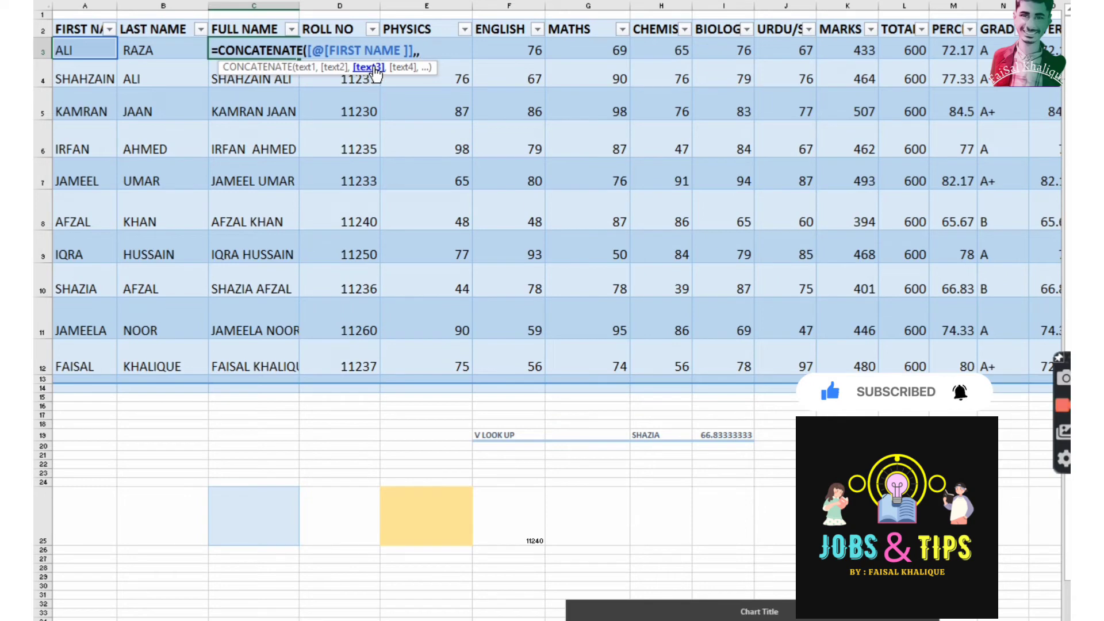
{"action": "key", "text": "BackSpace"}
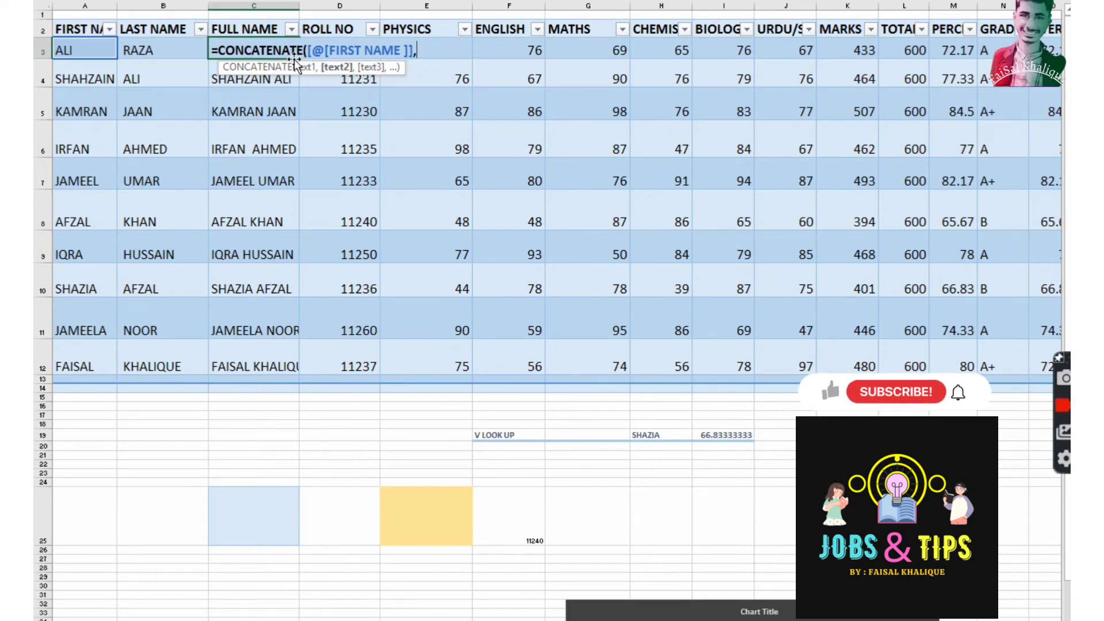
{"action": "left_click", "coordinate": [193, 54]}
{"action": "key", "text": "Return"}
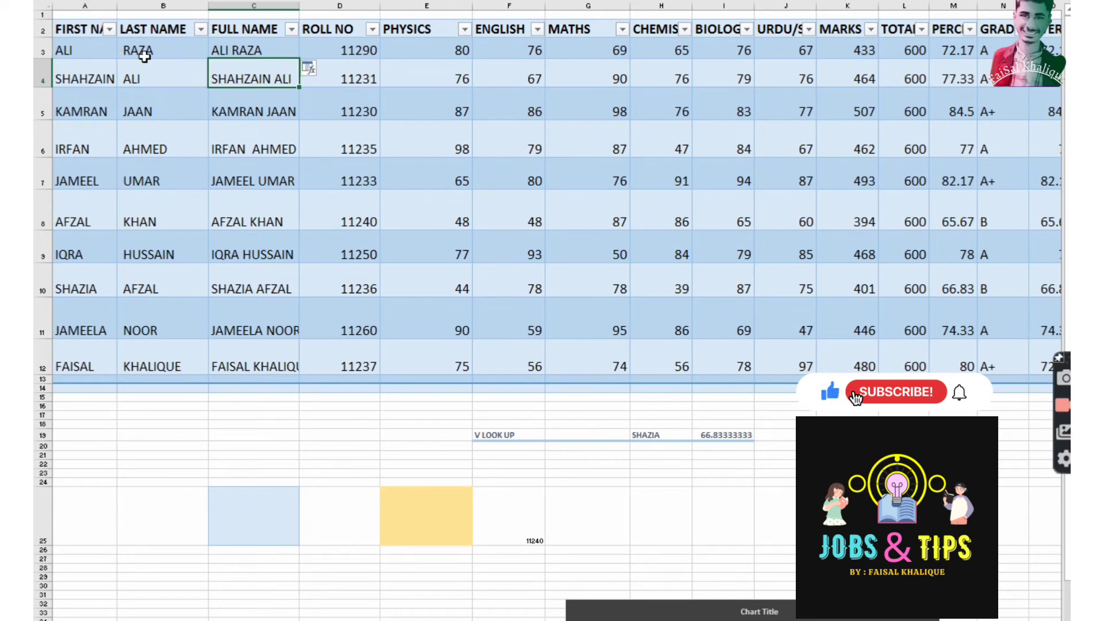
Check the full names in C3 and C4, and inspect the percentage formula in M3.
{"action": "left_click", "coordinate": [266, 51]}
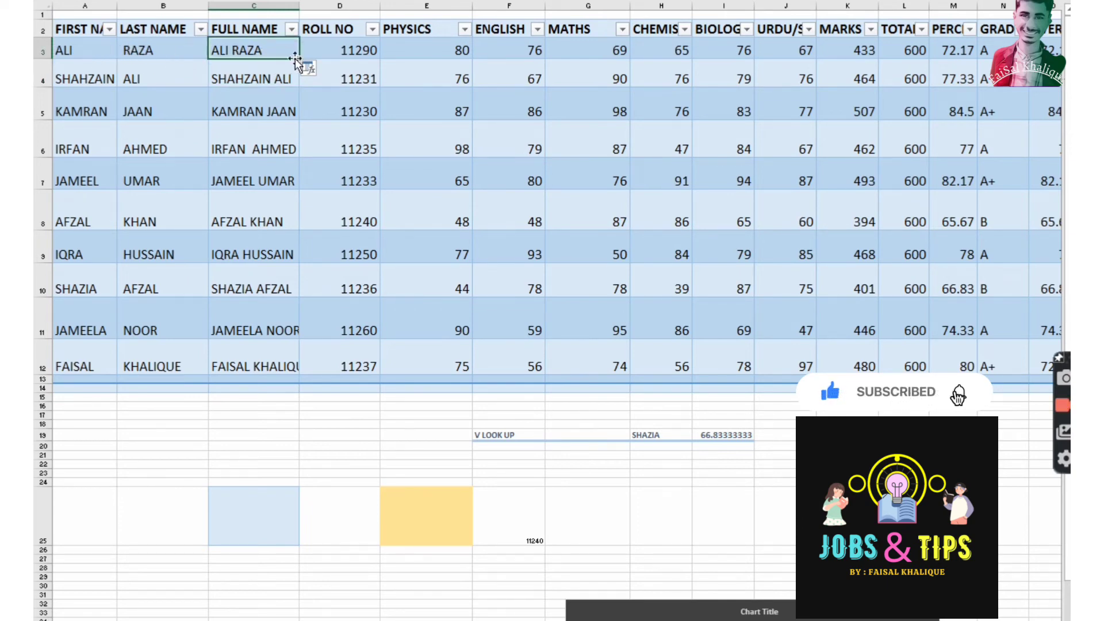
{"action": "left_click", "coordinate": [270, 77]}
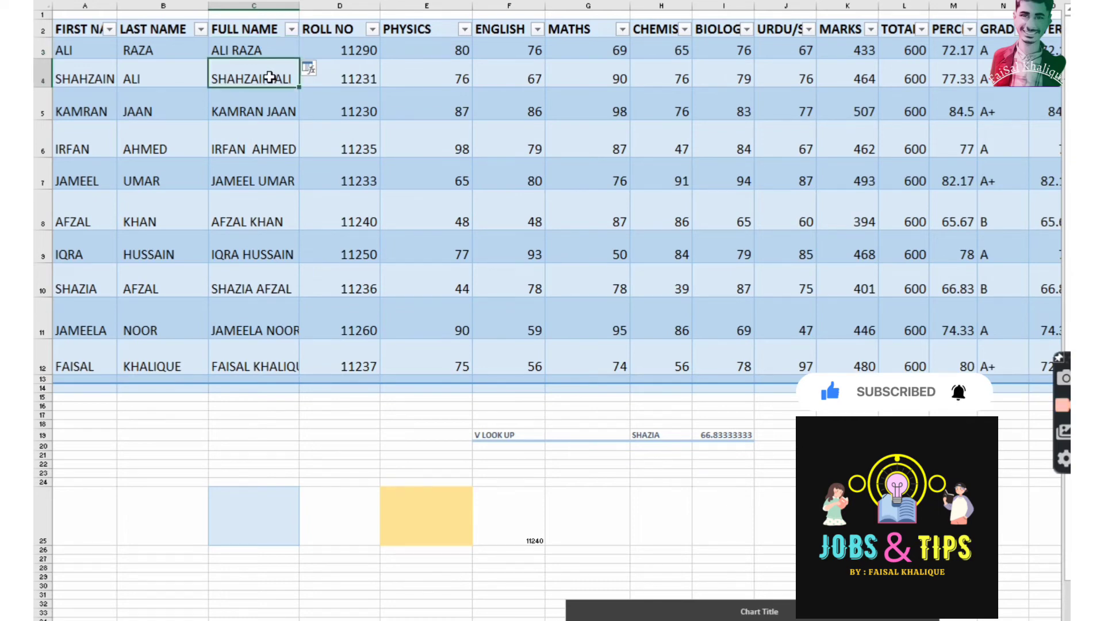
{"action": "left_click", "coordinate": [268, 50]}
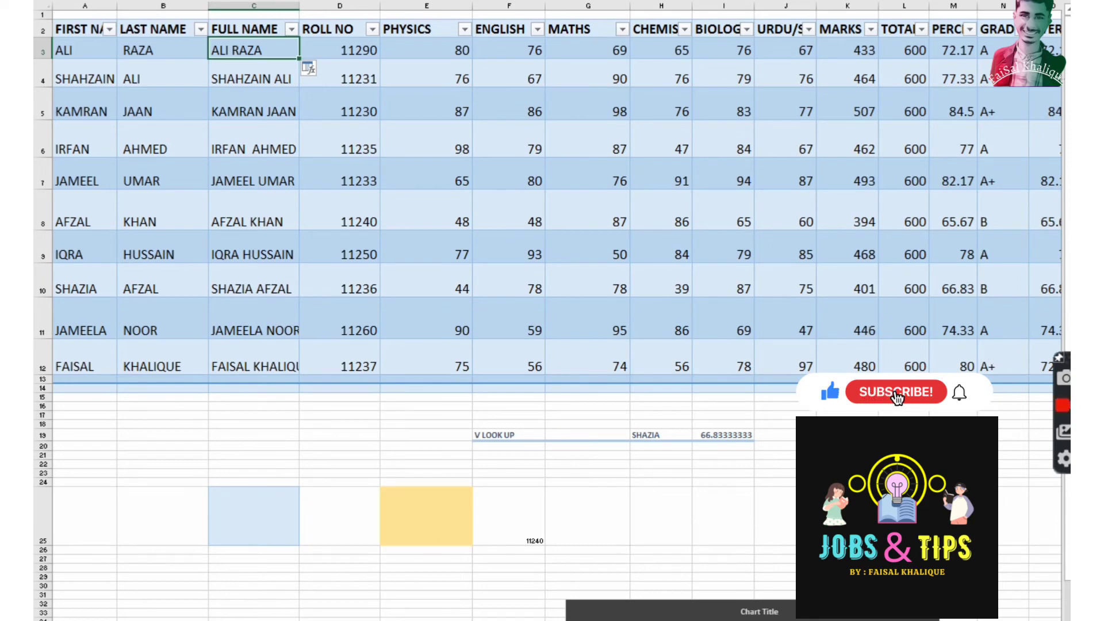
{"action": "scroll", "coordinate": [552, 230], "scroll_direction": "right", "scroll_amount": 2}
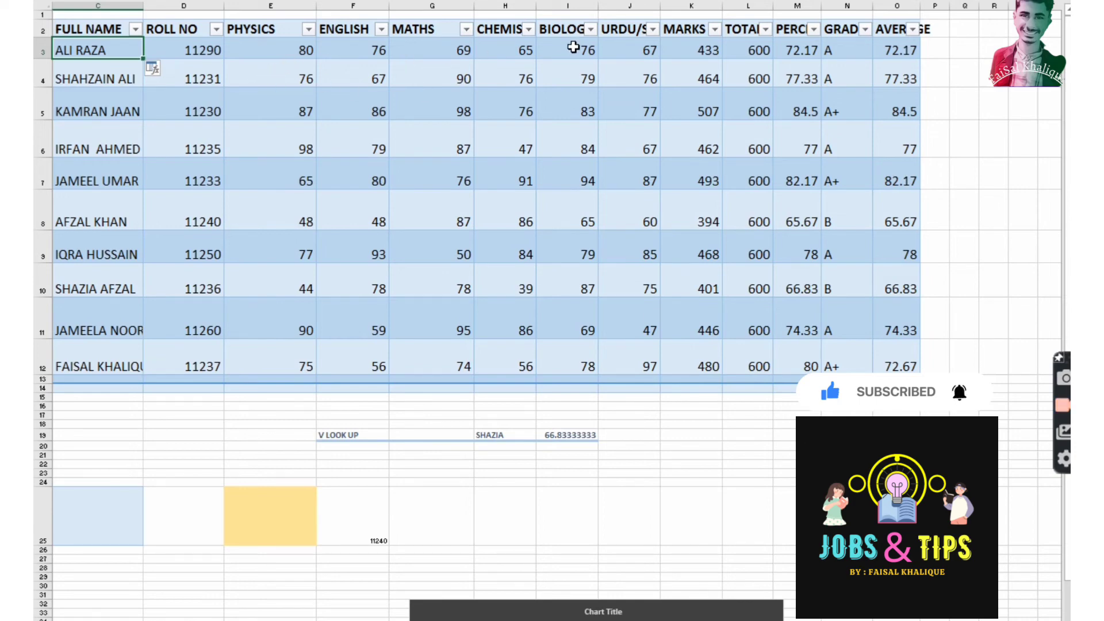
{"action": "left_click", "coordinate": [756, 48]}
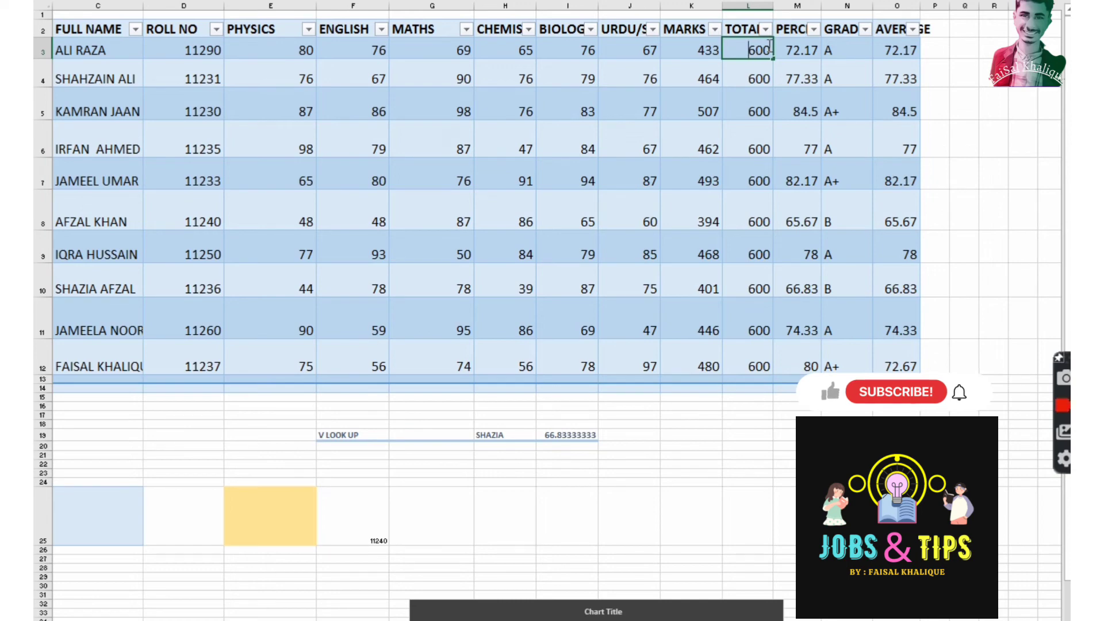
{"action": "left_click", "coordinate": [804, 46]}
{"action": "double_click", "coordinate": [805, 45]}
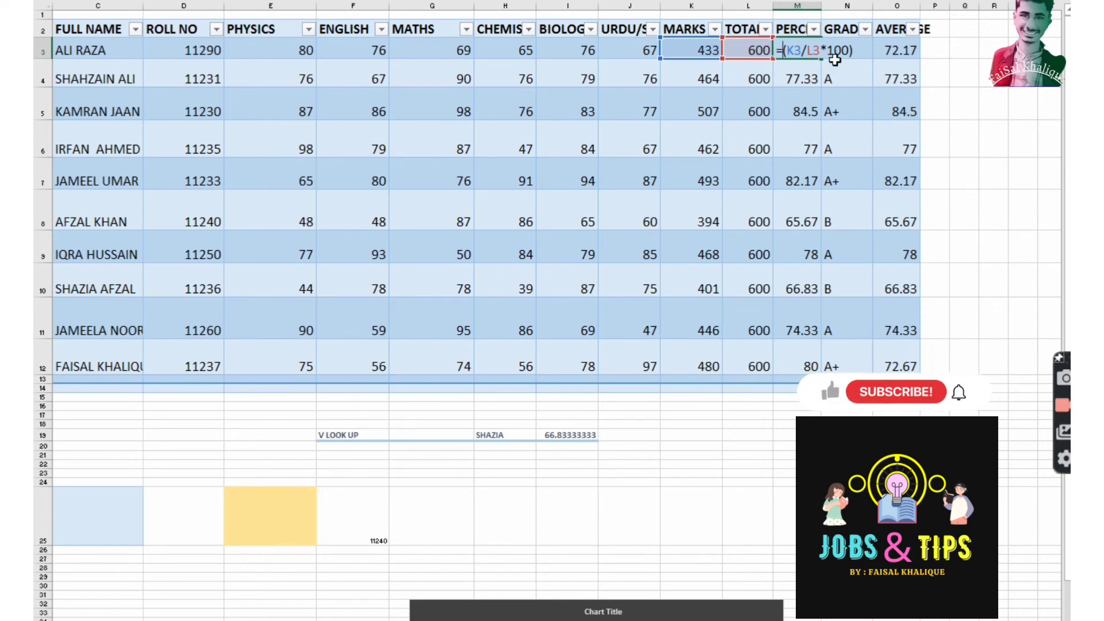
{"action": "key", "text": "Return"}
{"action": "left_click", "coordinate": [819, 47]}
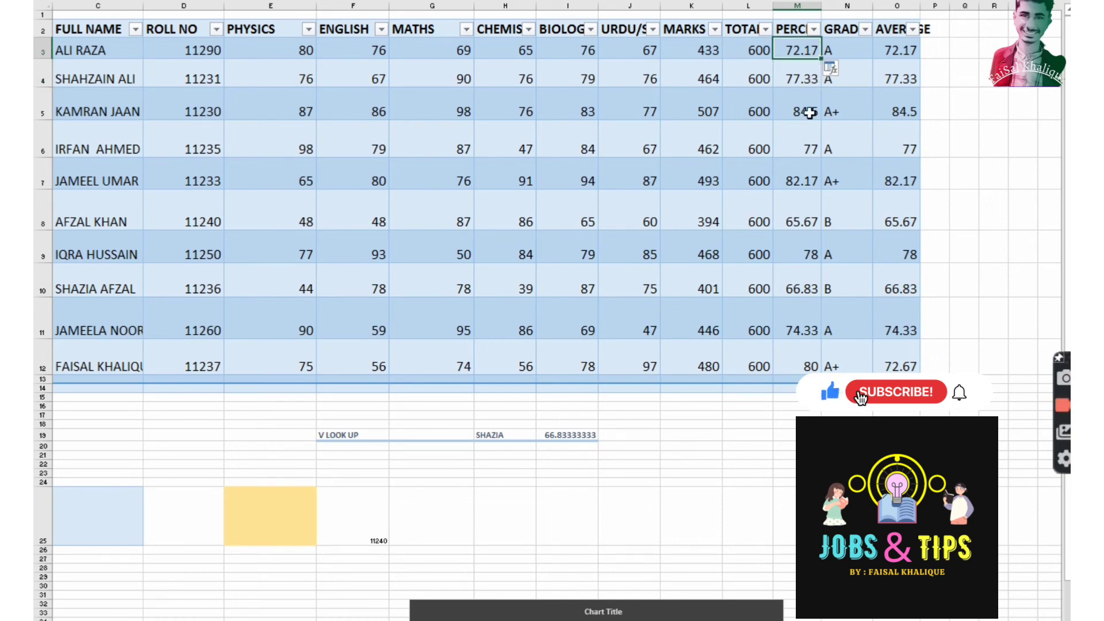
Clear the percentage in M4 and refill it by copying the formula down from M3.
{"action": "left_click", "coordinate": [802, 82]}
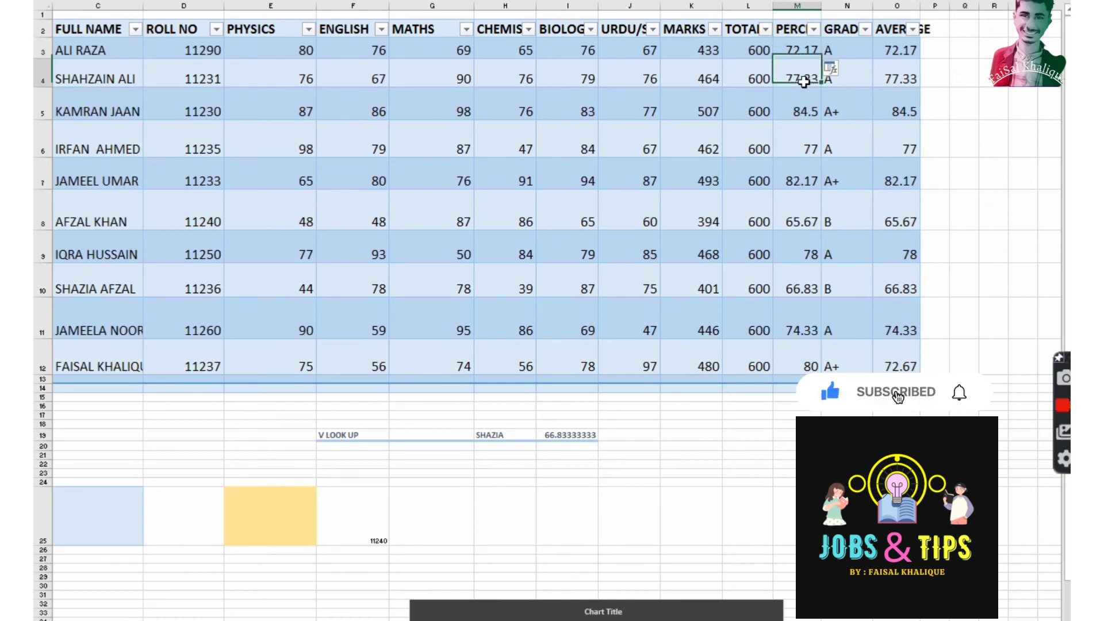
{"action": "key", "text": "Delete"}
{"action": "left_click", "coordinate": [806, 53]}
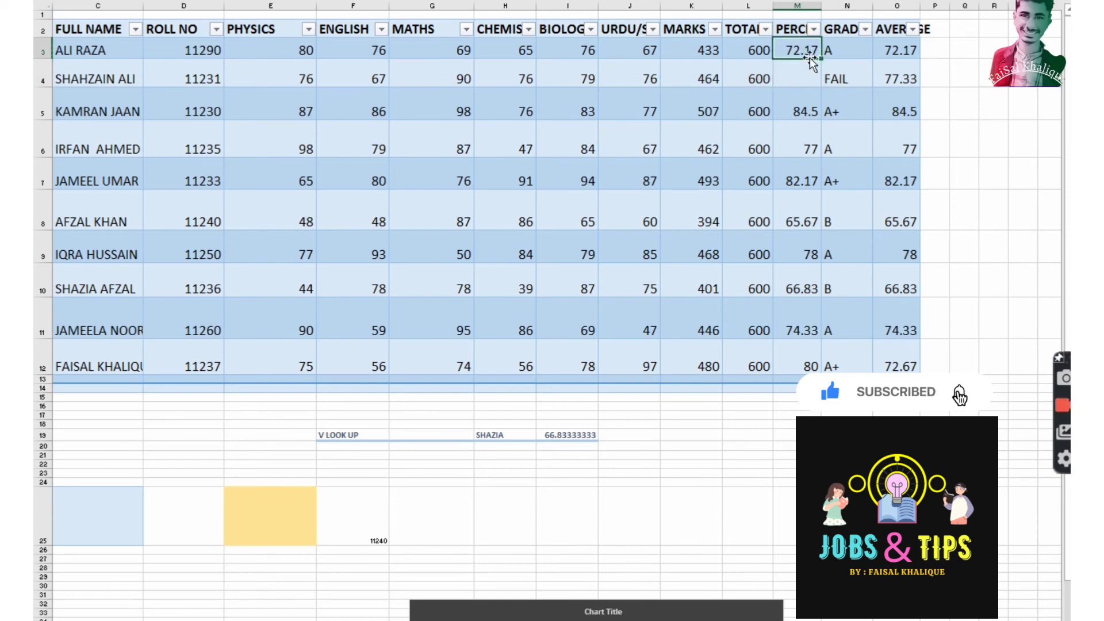
{"action": "left_click_drag", "start_coordinate": [820, 62], "coordinate": [821, 85]}
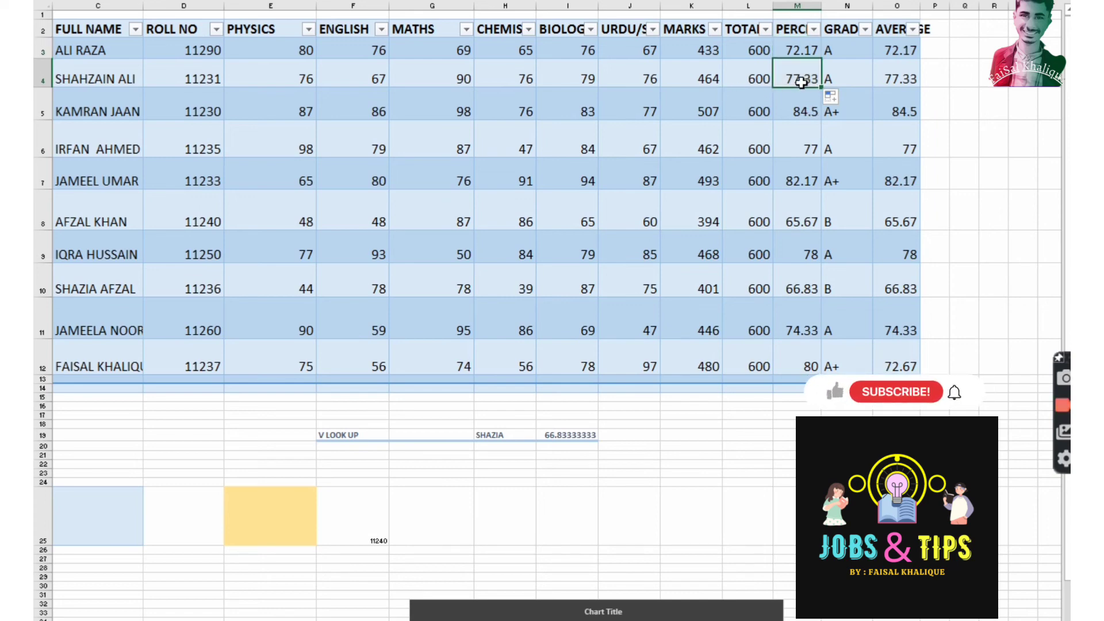
{"action": "left_click", "coordinate": [850, 46]}
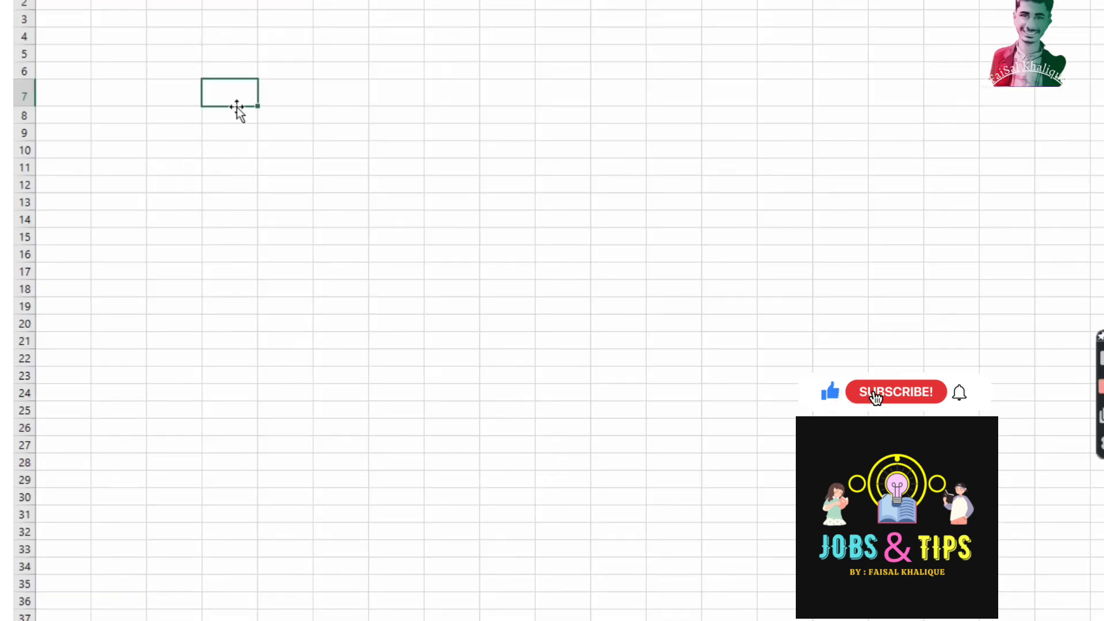
Enter the label V LOOK UP in row 7 of the blank sheet and LOOK UP in the cell below it.
{"action": "double_click", "coordinate": [239, 99]}
{"action": "type", "text": "V LOOK UP"}
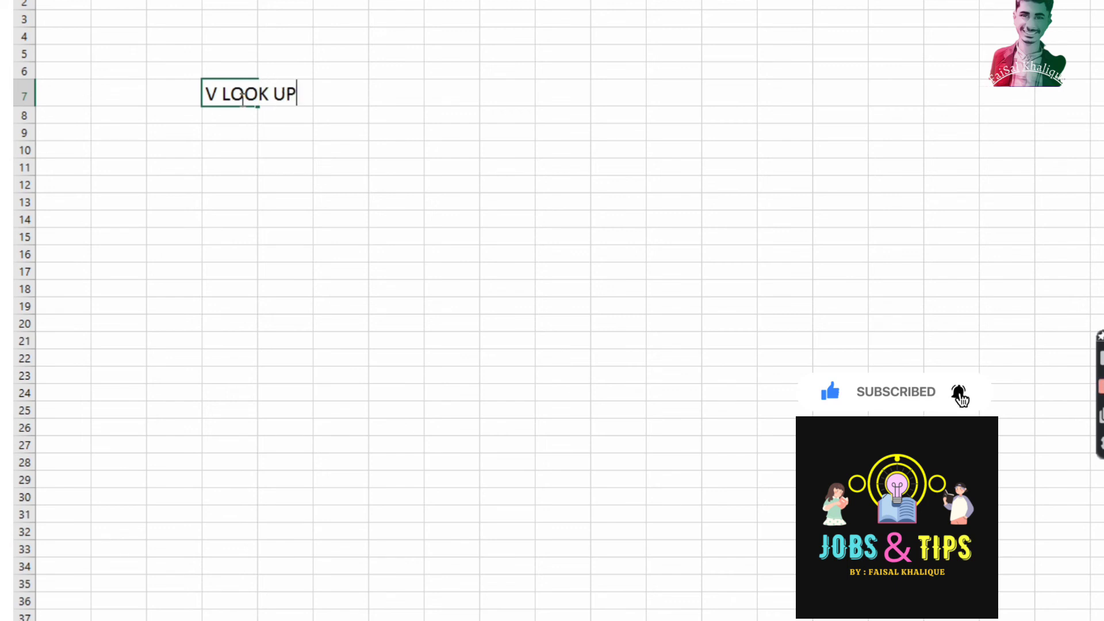
{"action": "left_click", "coordinate": [229, 66]}
{"action": "left_click", "coordinate": [241, 92]}
{"action": "key", "text": "Down"}
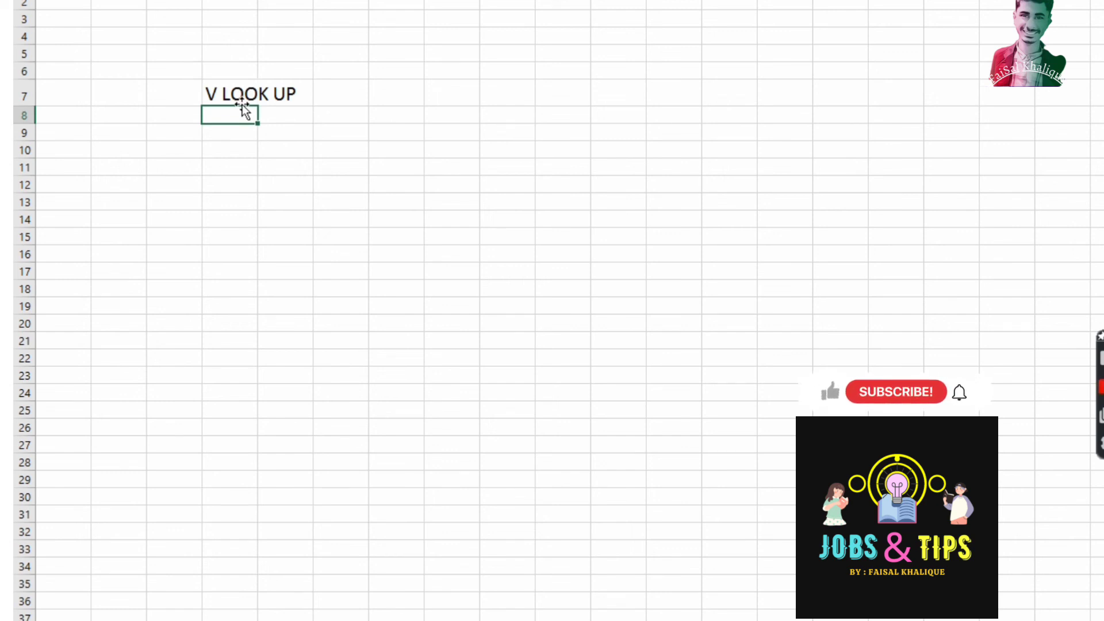
{"action": "type", "text": "LOOK"}
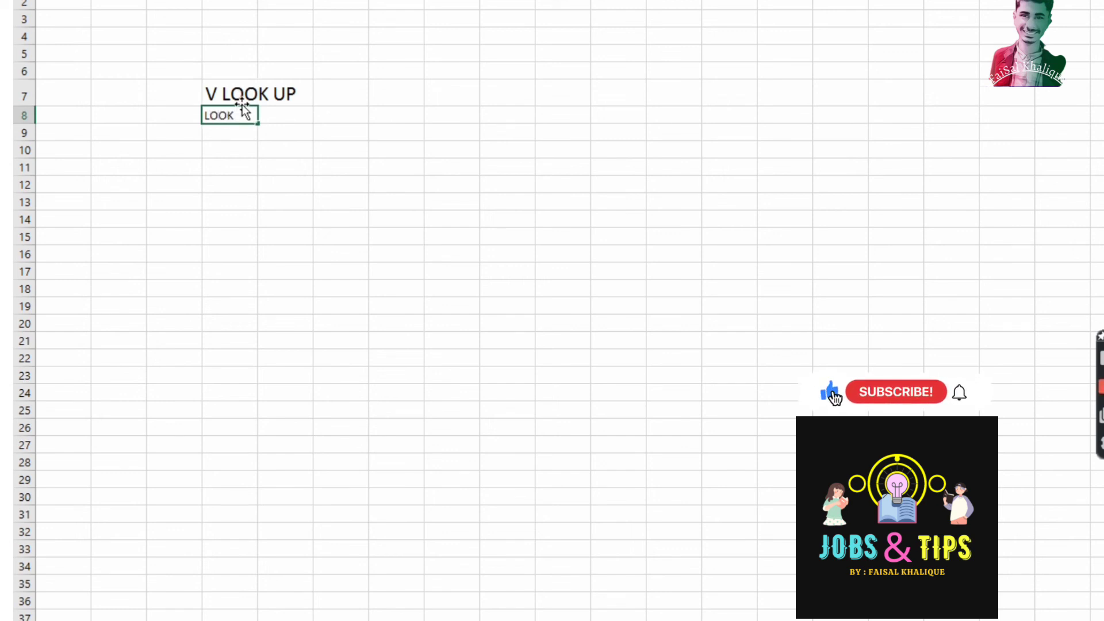
{"action": "type", "text": " UP"}
{"action": "key", "text": "Return"}
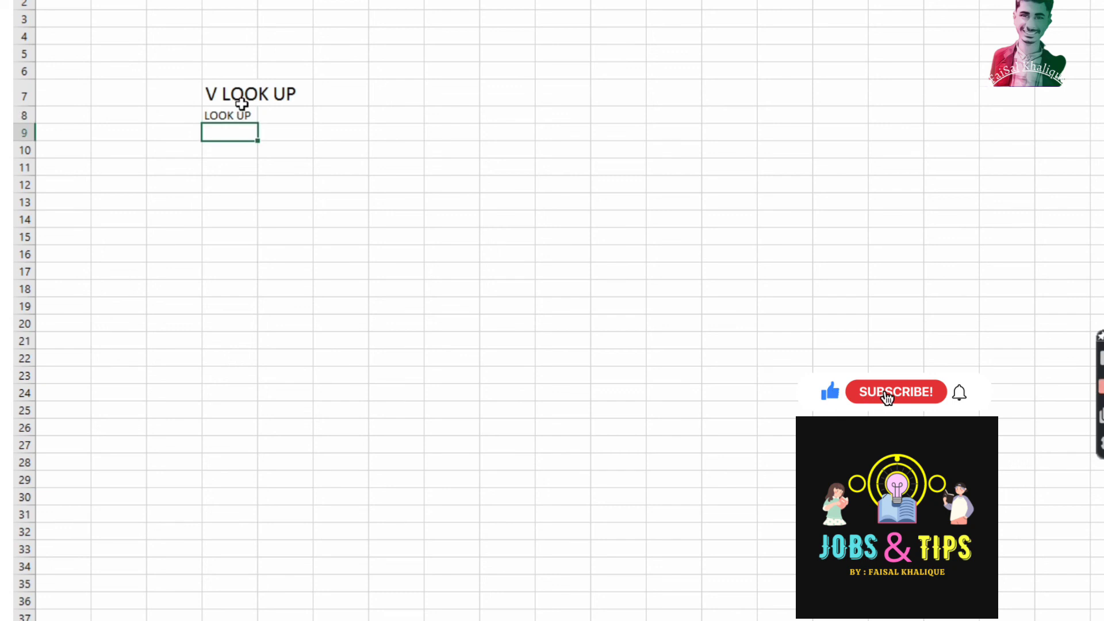
Add the labels H LOOK UP in row 9 and GRADE in row 10 of the function list.
{"action": "type", "text": "H LOOK UP"}
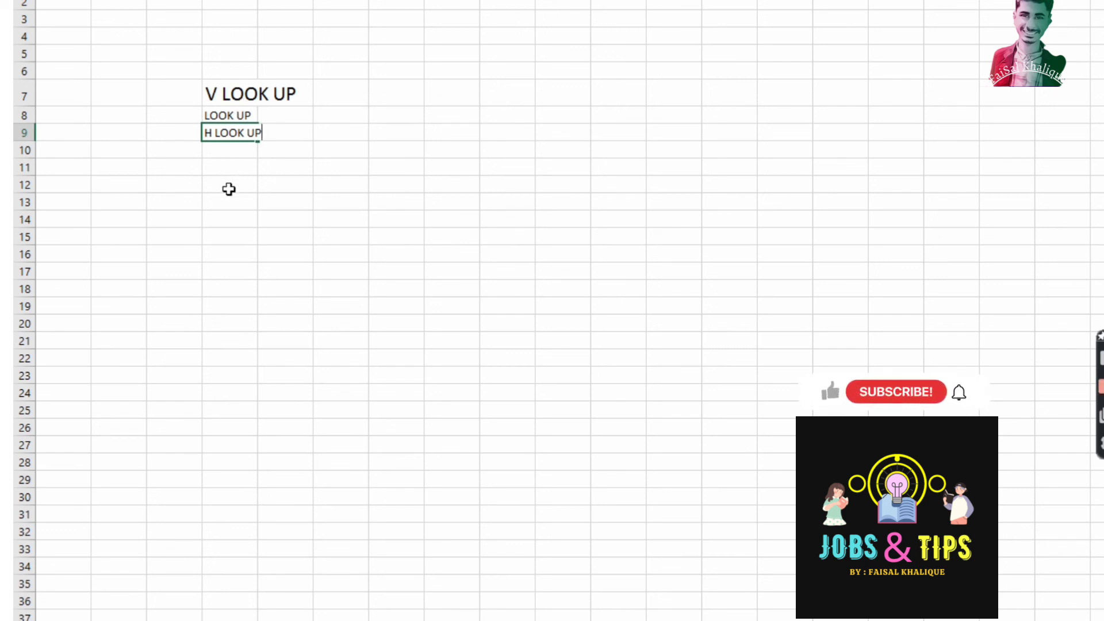
{"action": "left_click", "coordinate": [233, 150]}
{"action": "type", "text": "GRADE"}
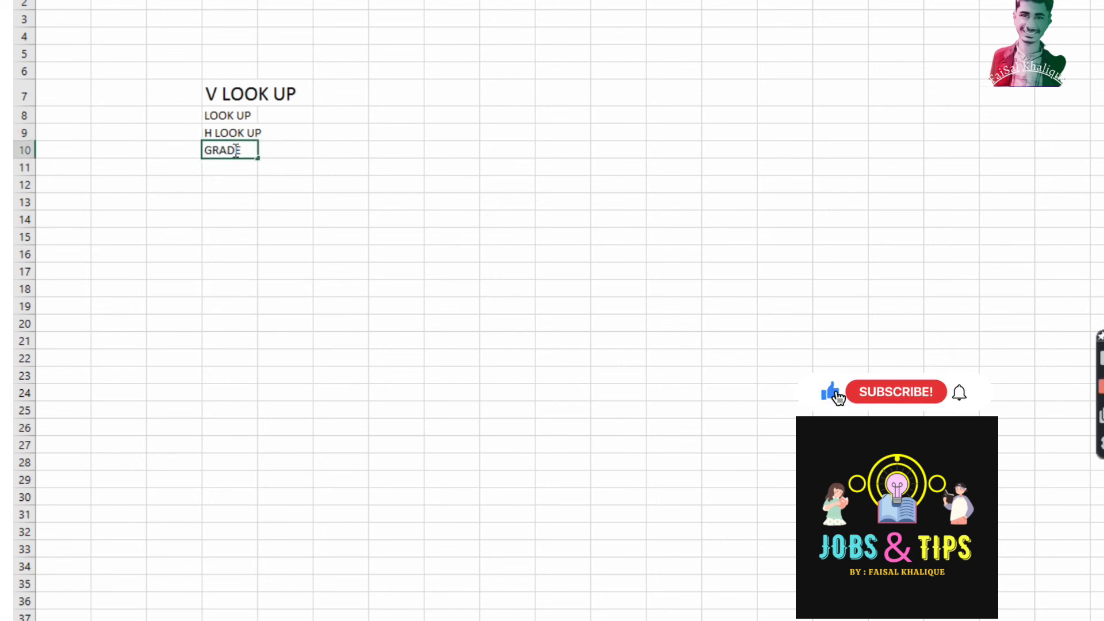
{"action": "key", "text": "Return"}
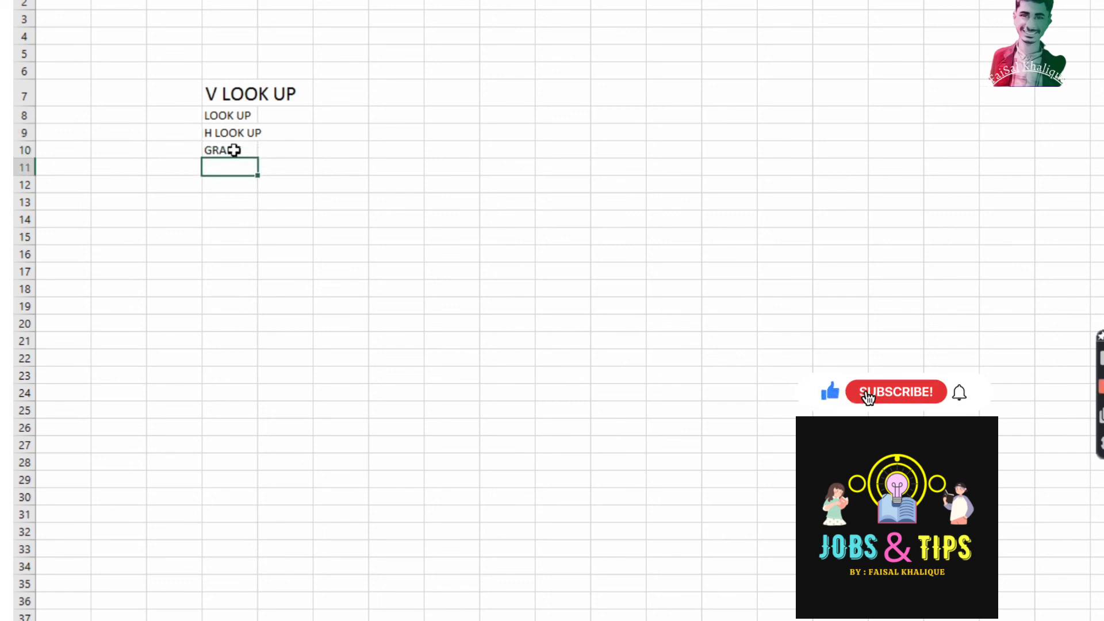
Add the labels AVERAGE in row 11 and COUNT in row 12 of the function list.
{"action": "type", "text": "AVERAG"}
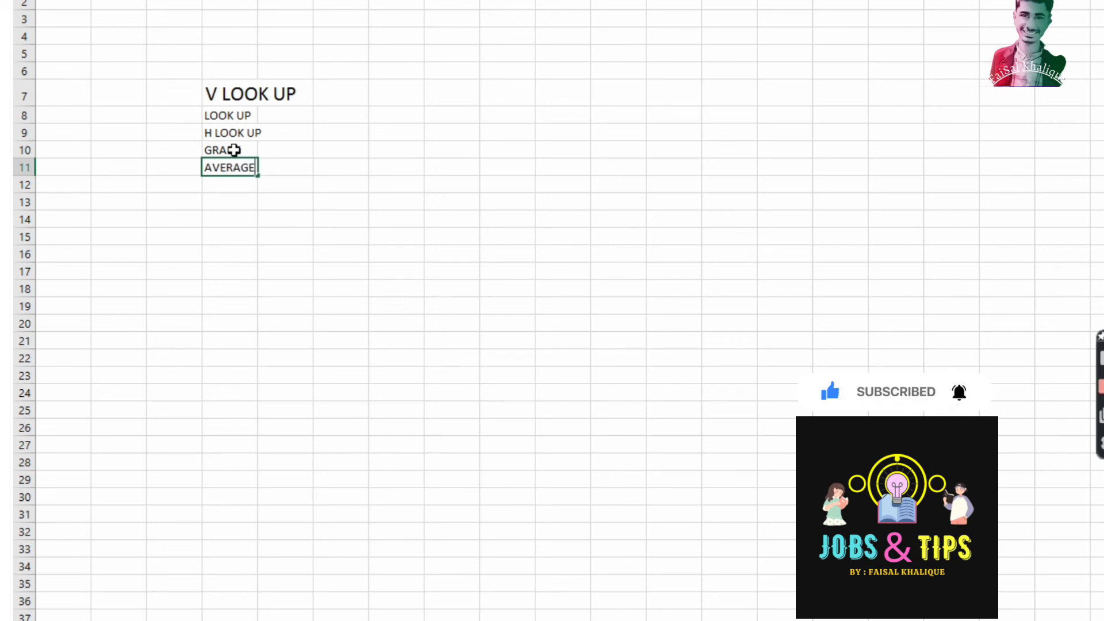
{"action": "type", "text": "E"}
{"action": "key", "text": "Return"}
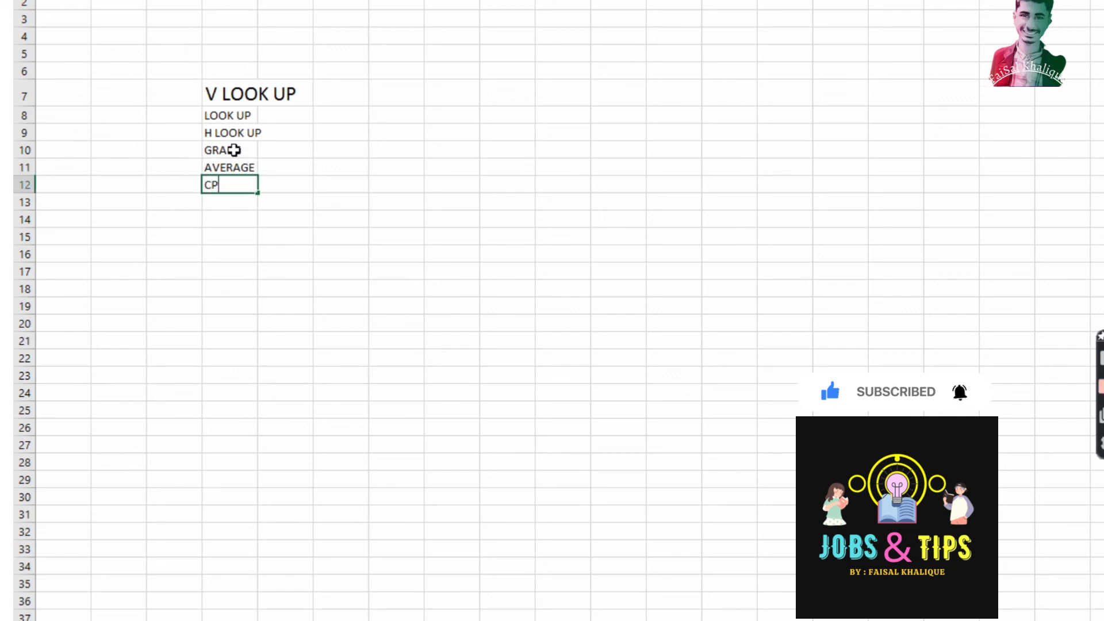
{"action": "type", "text": "COUM"}
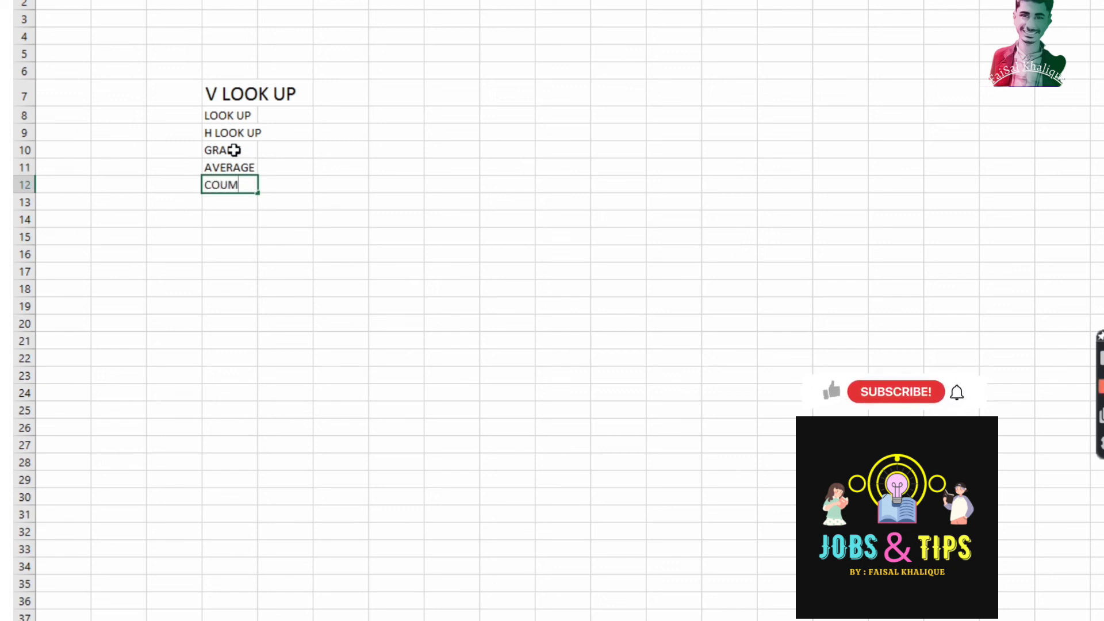
{"action": "key", "text": "BackSpace"}
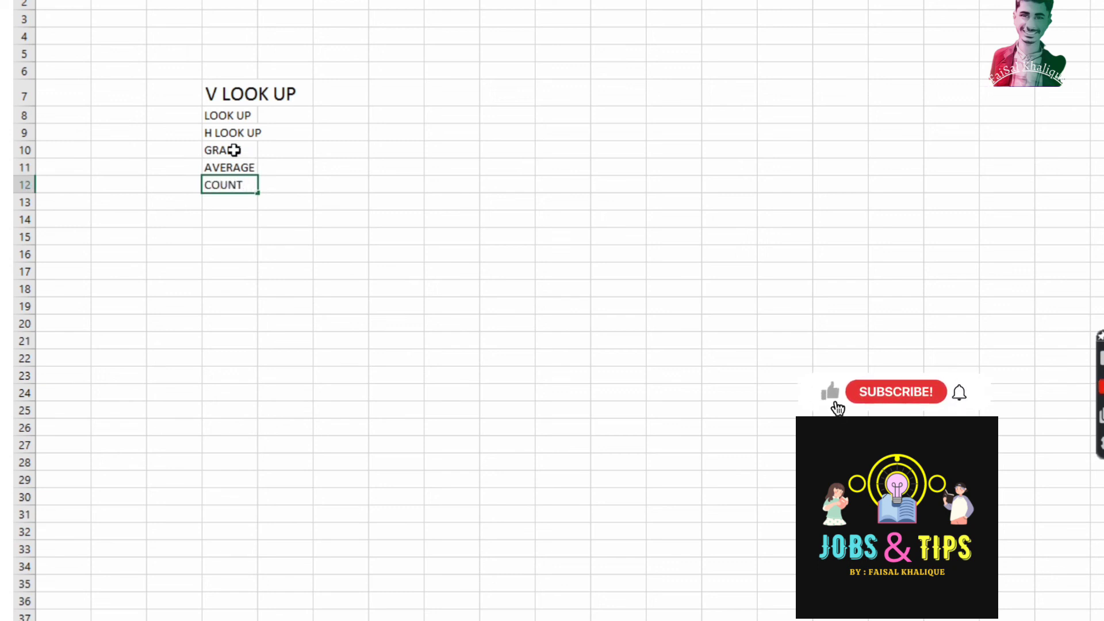
Set all the function labels from V LOOK UP to COUNT to font size 16.
{"action": "left_click_drag", "start_coordinate": [209, 90], "coordinate": [222, 185]}
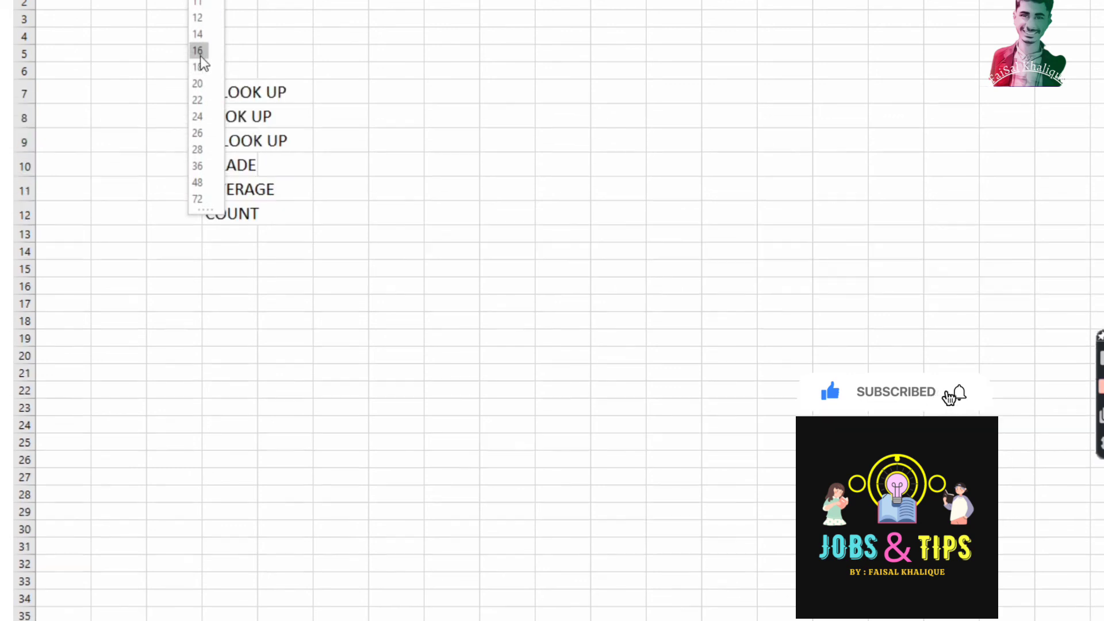
{"action": "left_click", "coordinate": [200, 57]}
{"action": "left_click", "coordinate": [360, 158]}
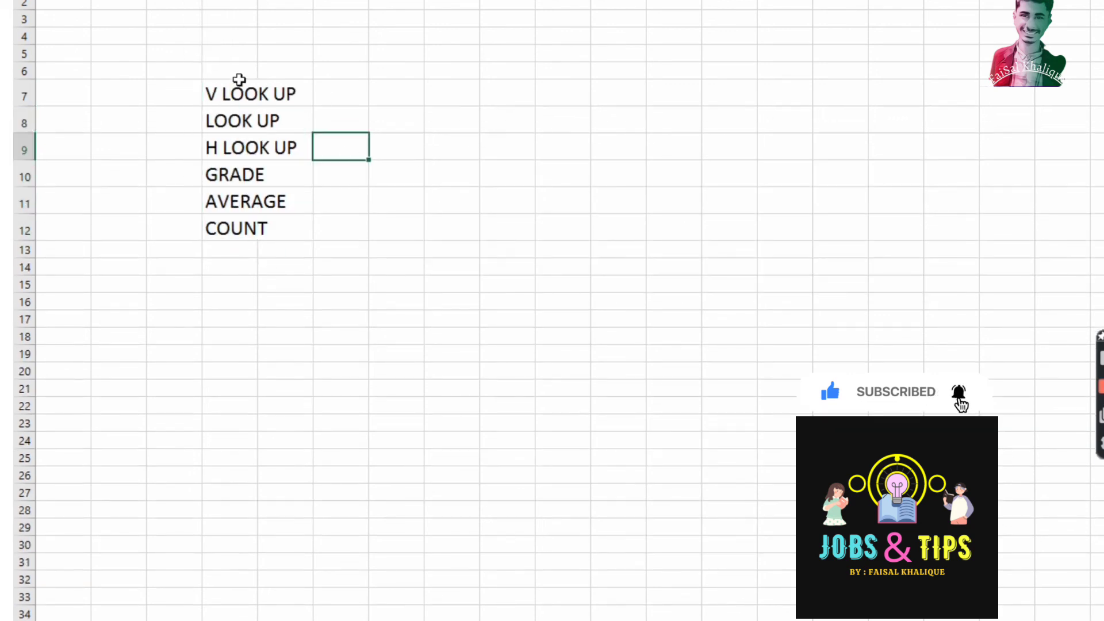